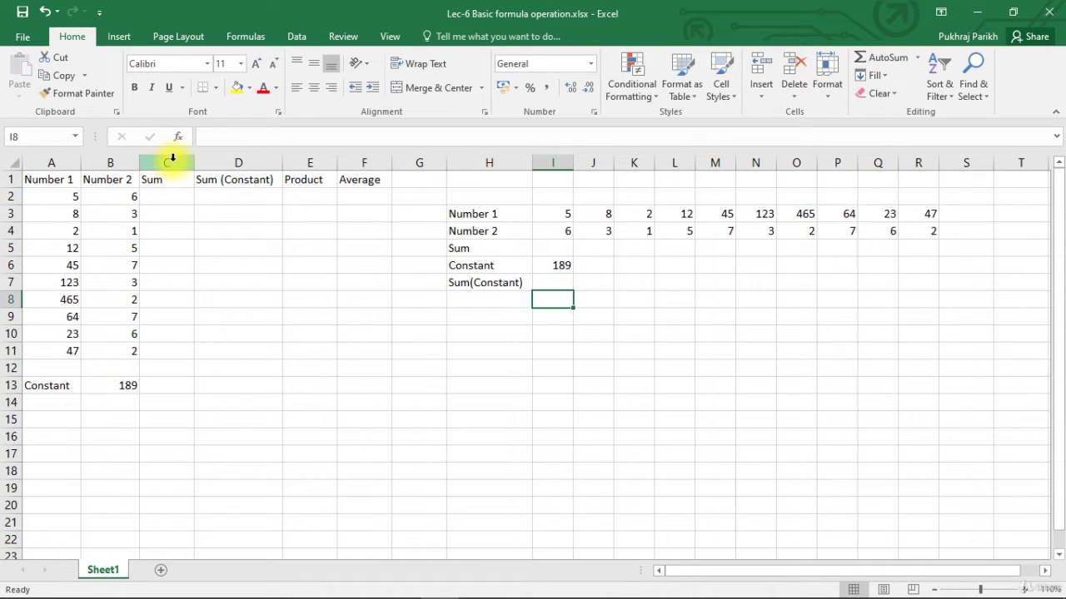
Step: Review the Sum, Sum (Constant), Product and Average columns and the empty range C2:F11 beneath their headings
click(178, 162)
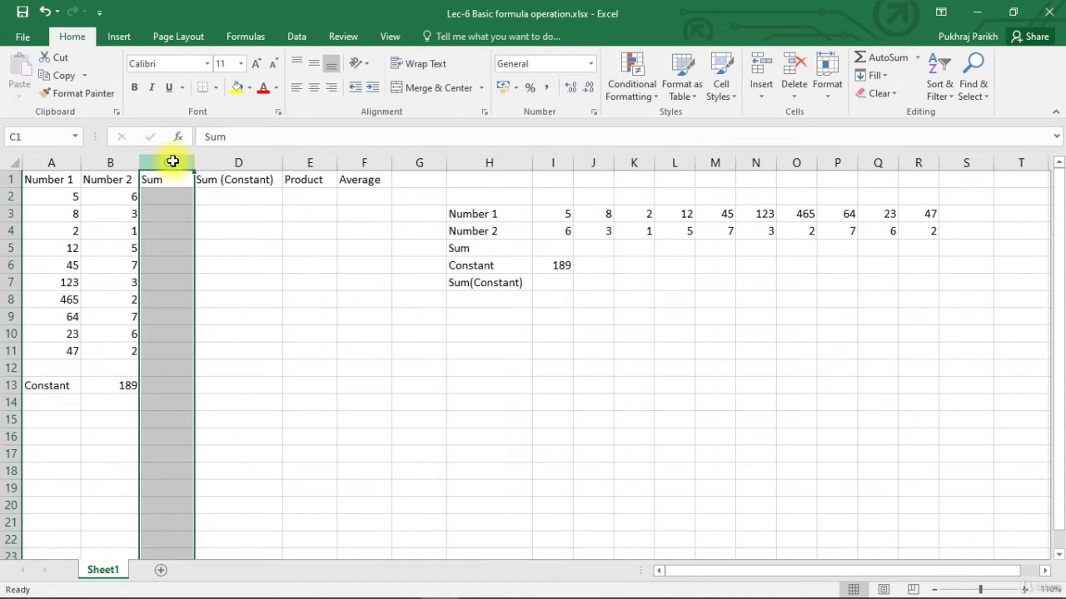
click(231, 161)
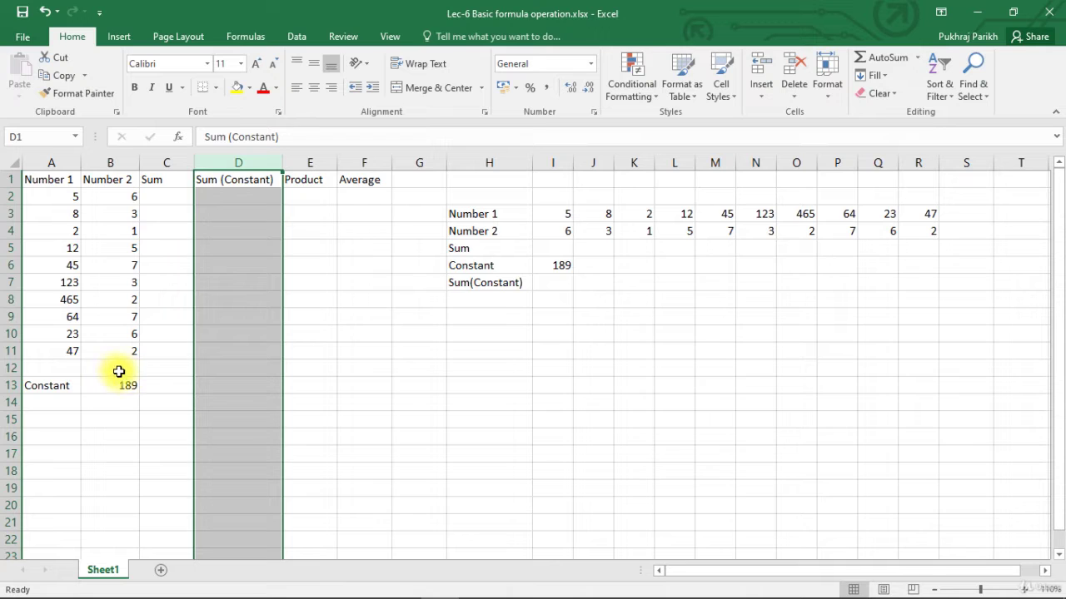
click(310, 163)
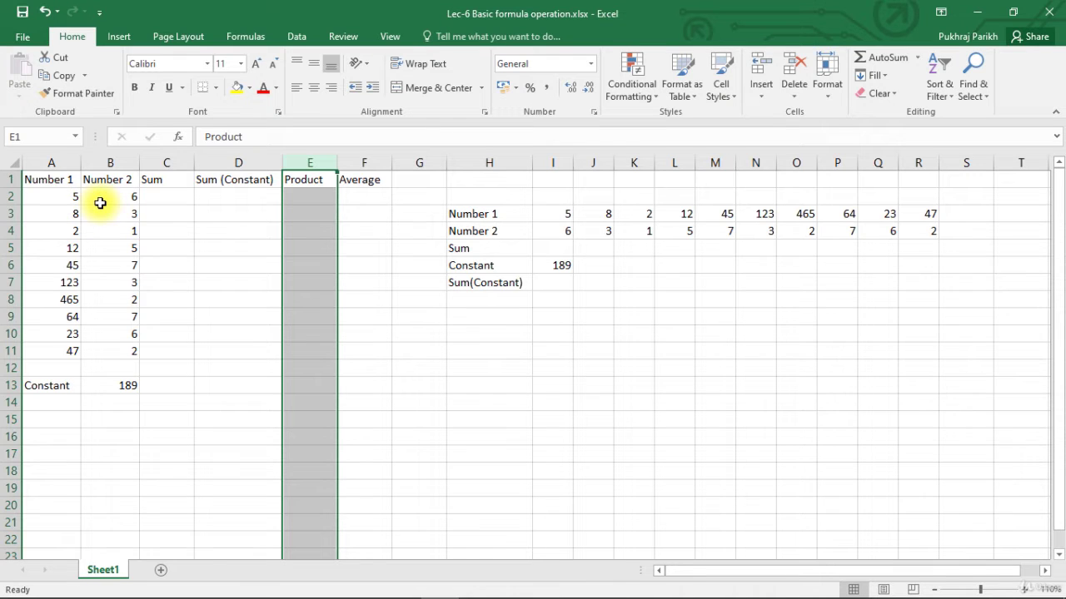
click(366, 181)
key(ctrl+space)
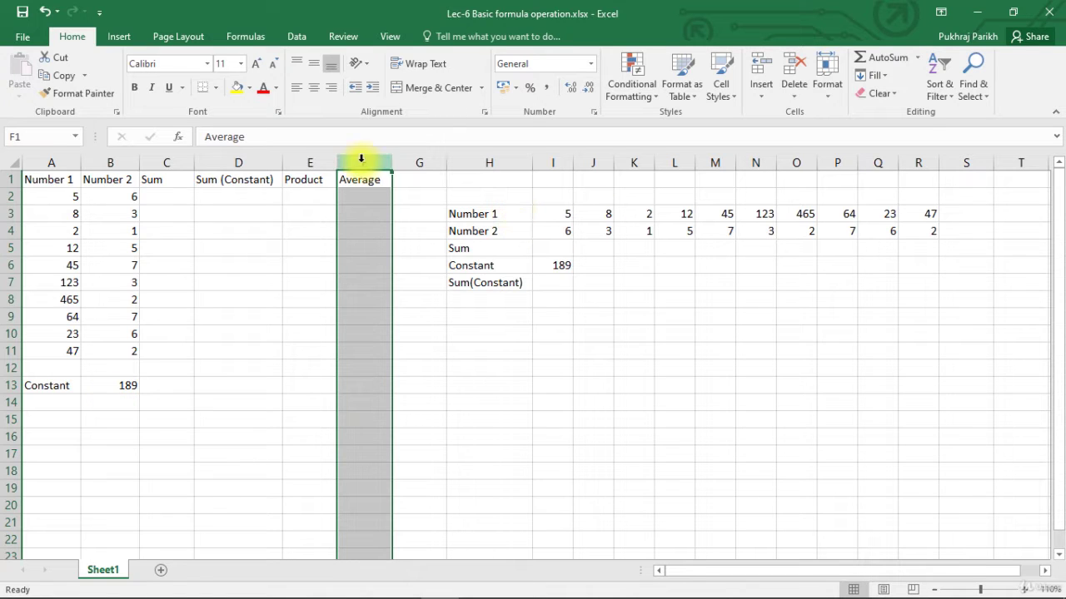
click(287, 192)
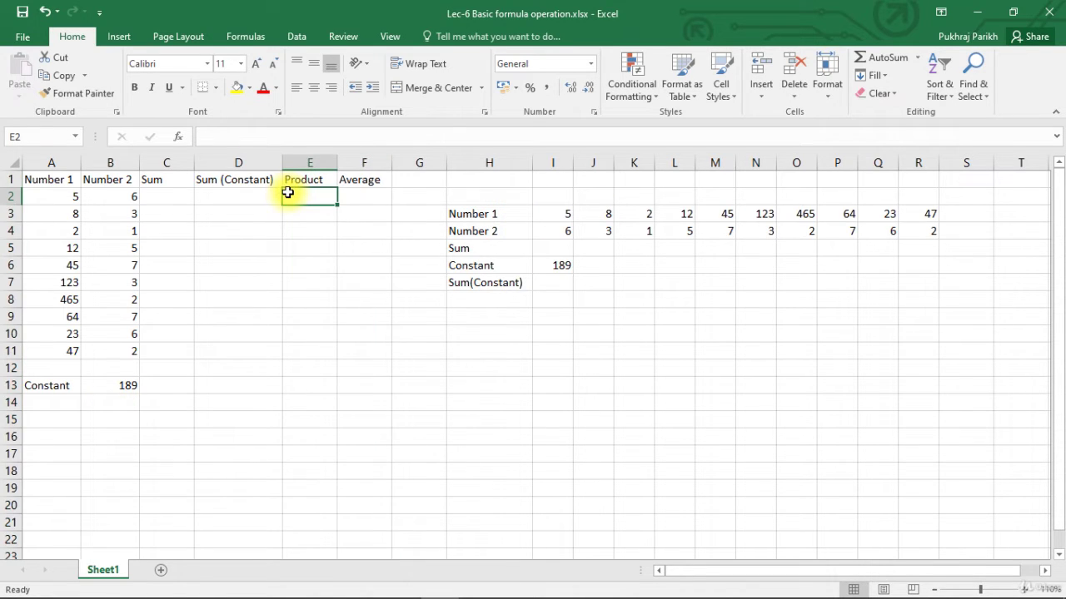
click(184, 197)
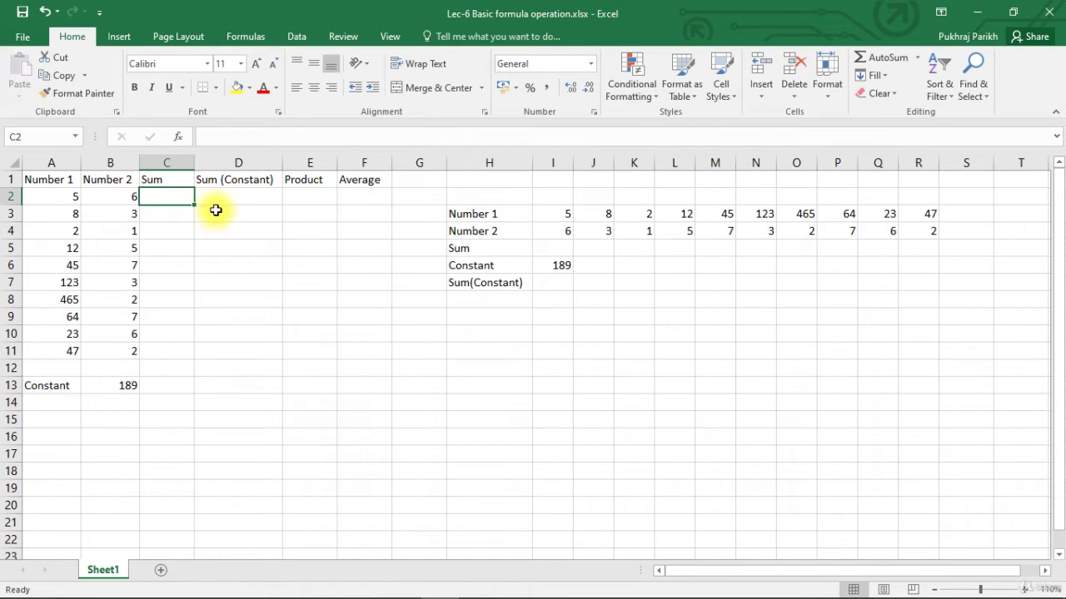
drag(183, 198, 366, 347)
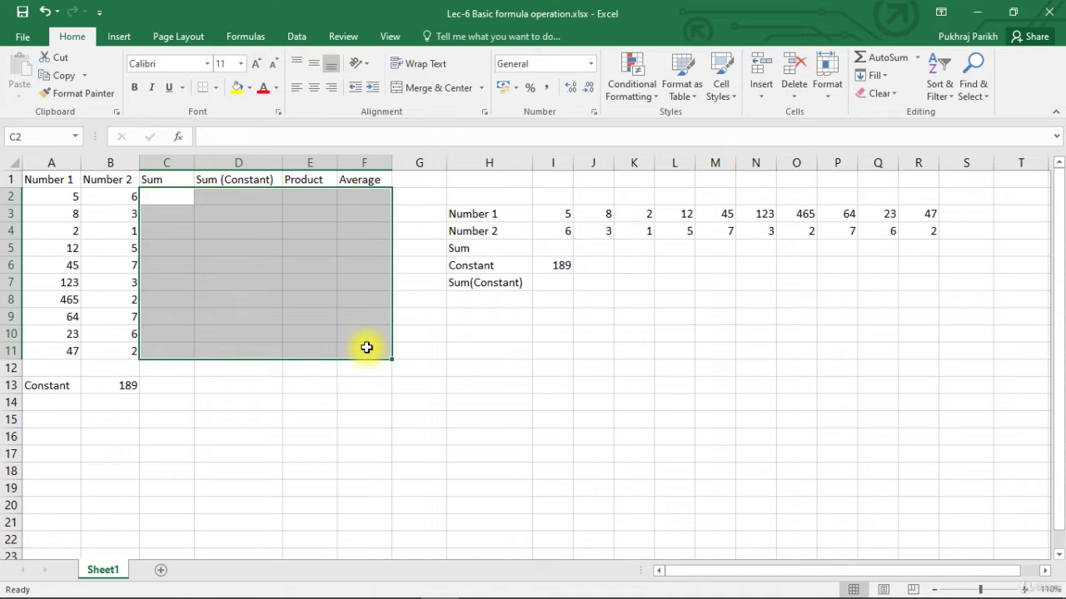
Step: Enter the formula =A2+B2 in cell C2 to add the first pair of numbers
click(151, 201)
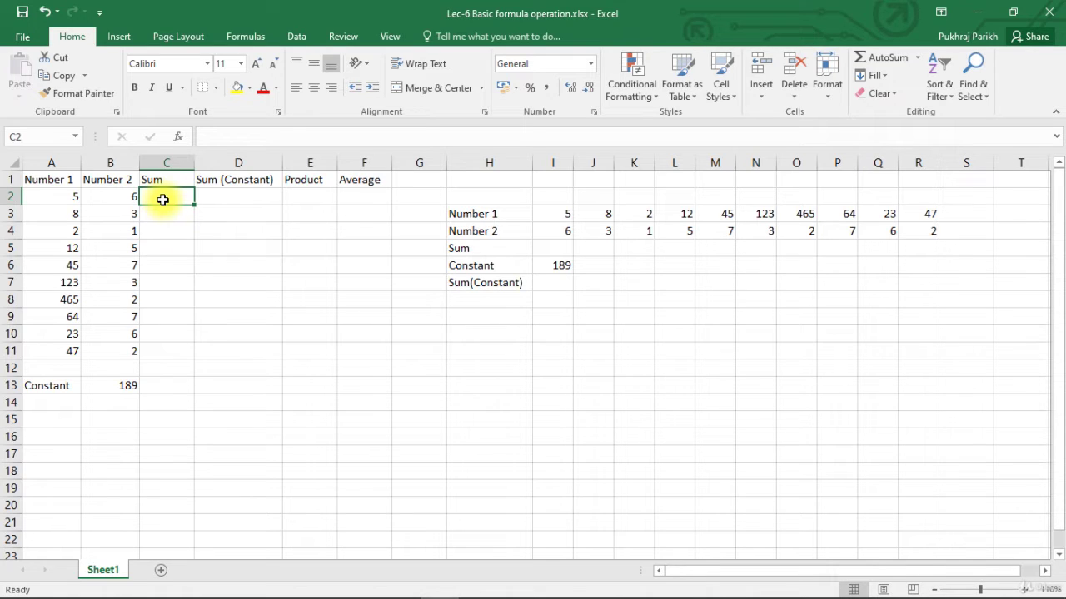
text(=)
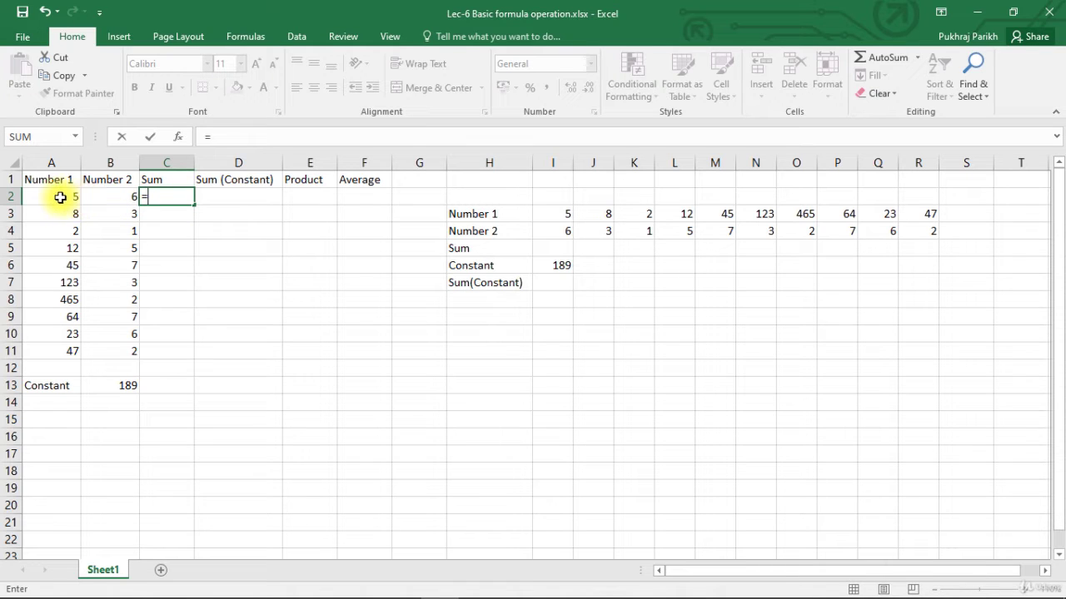
click(69, 197)
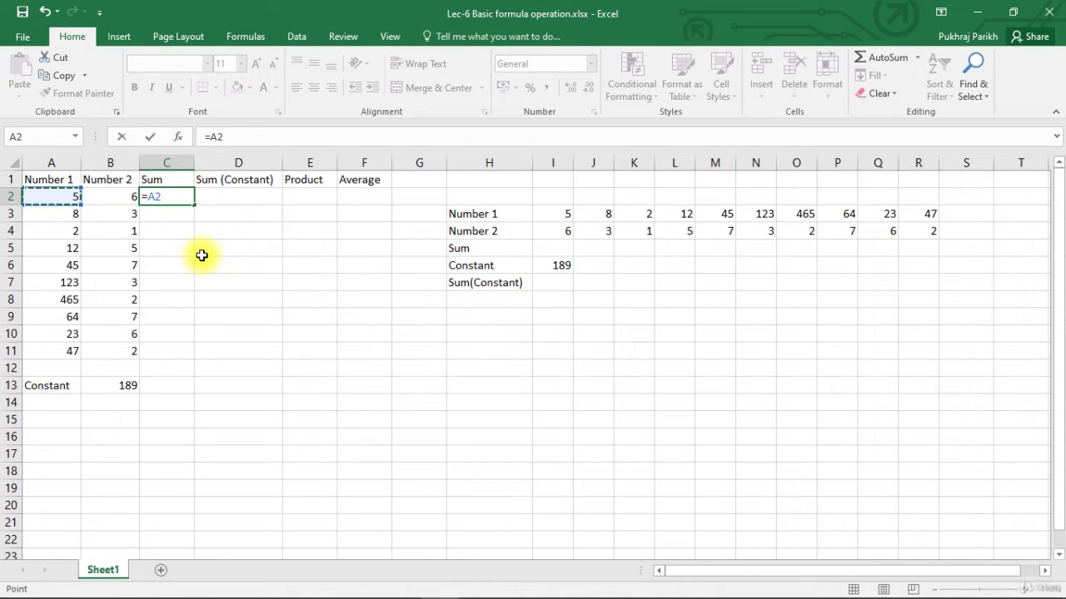
text(+)
click(112, 202)
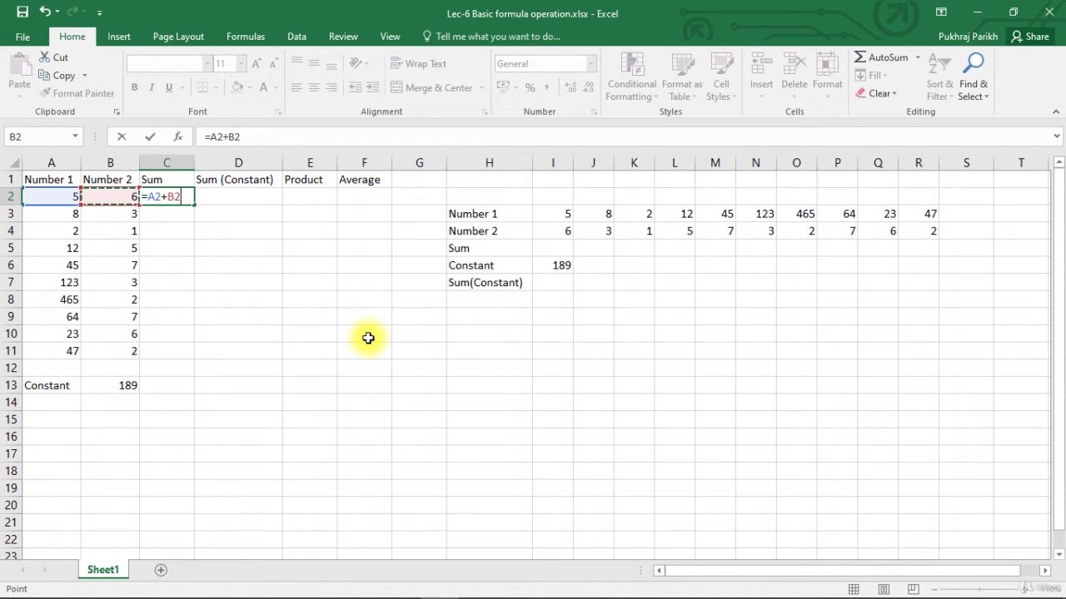
key(F2)
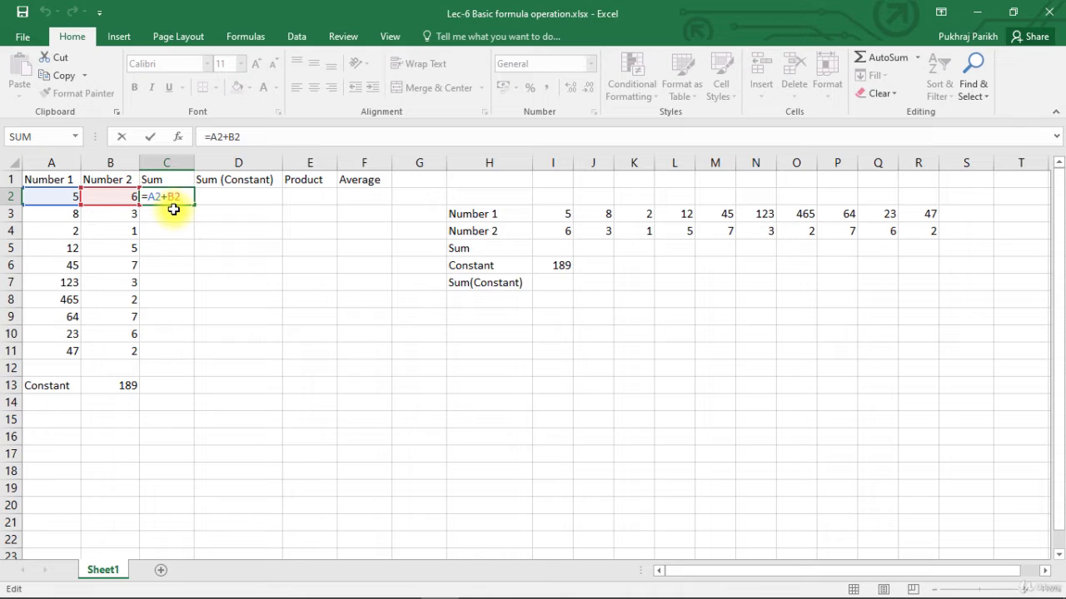
key(Return)
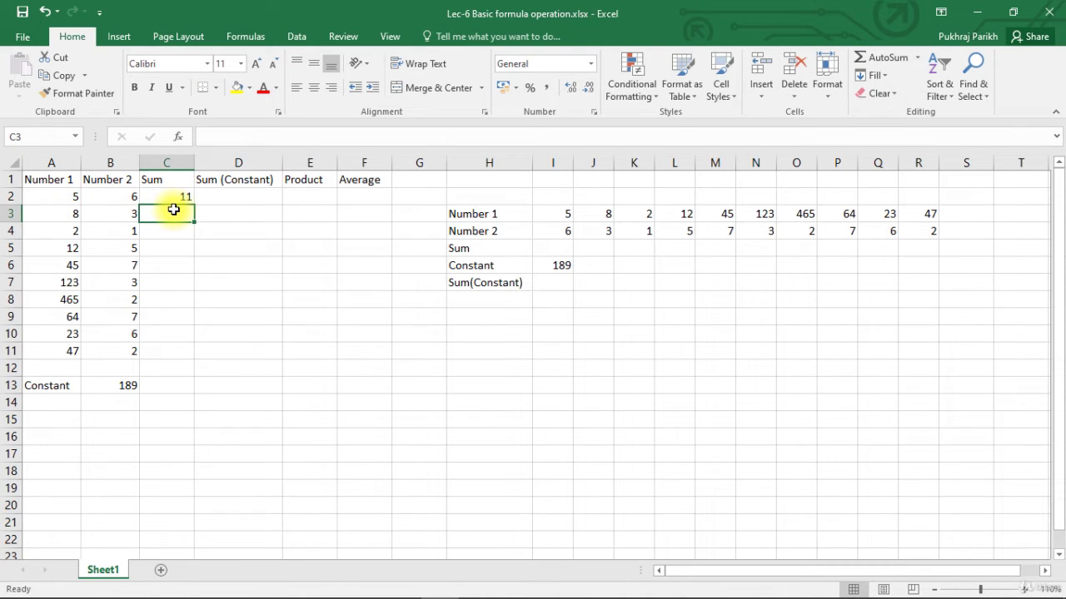
Step: Inspect the formula in C2 and the cells it references, leaving it as it is
key(Up)
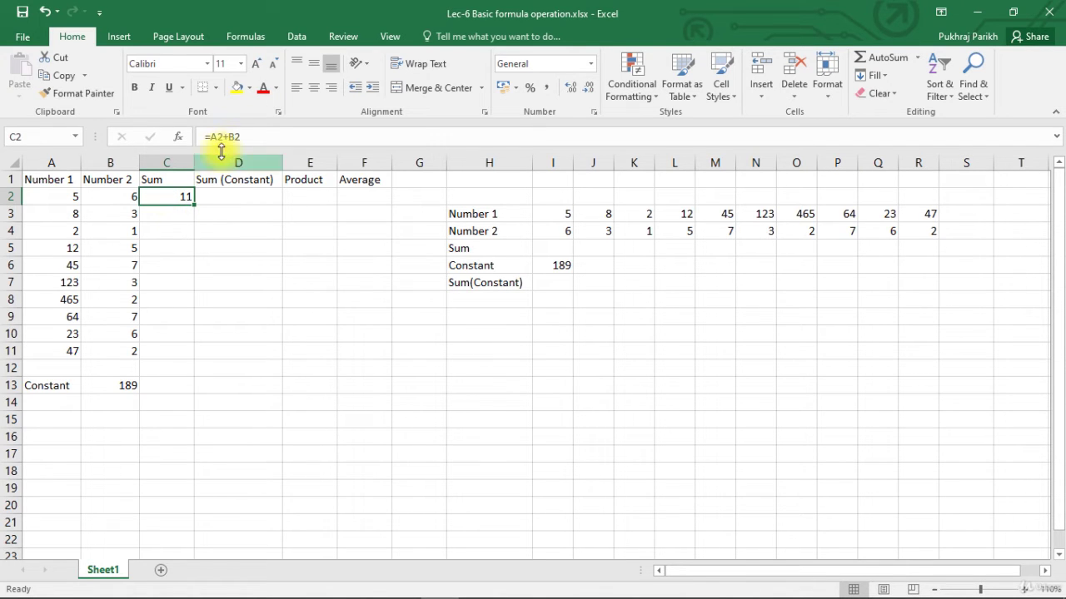
double_click(177, 197)
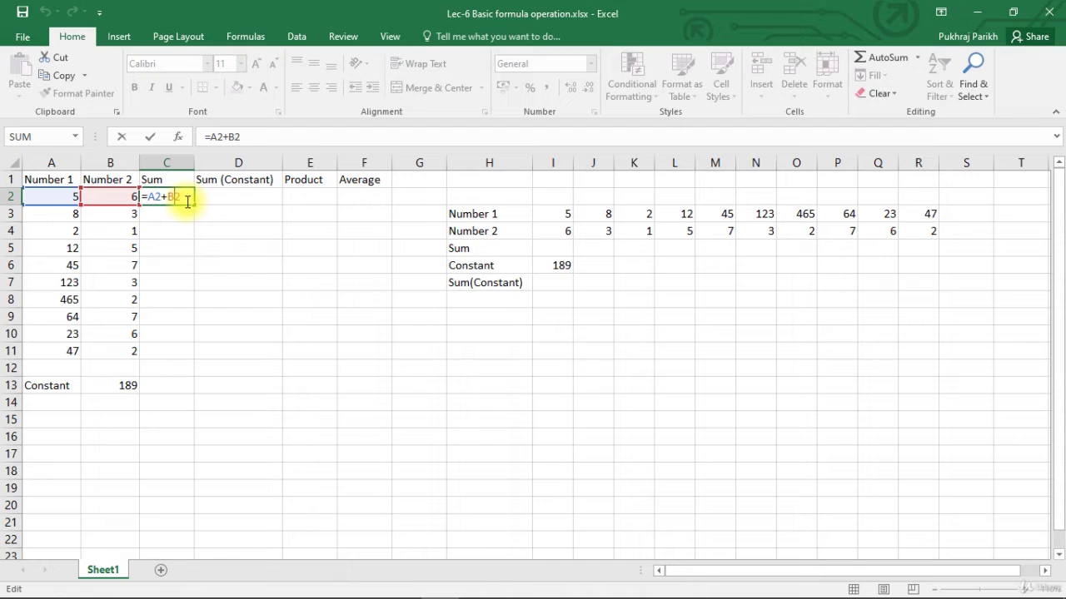
key(Return)
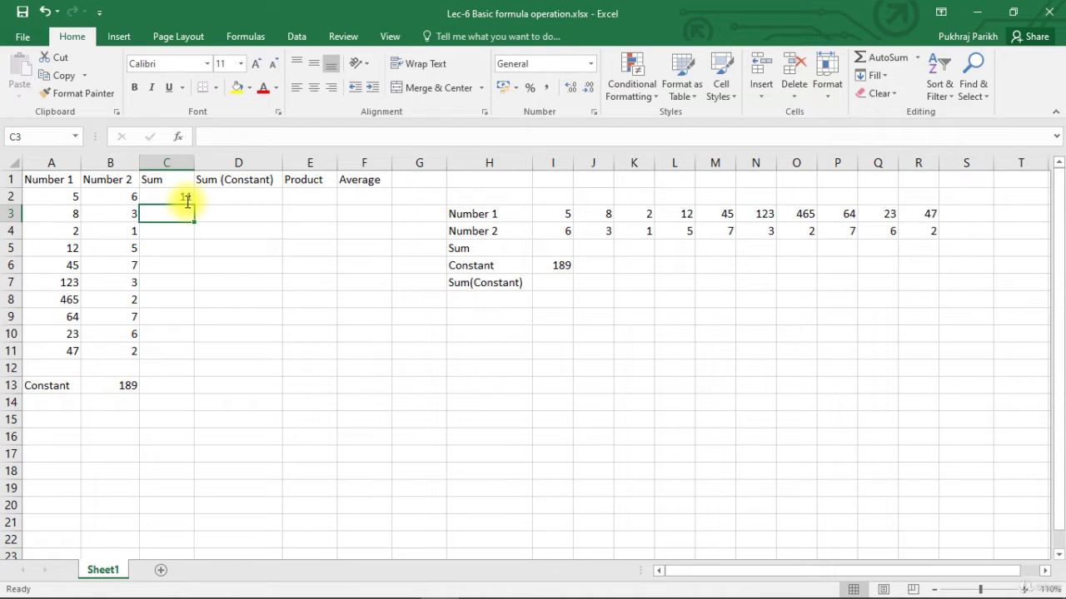
click(188, 200)
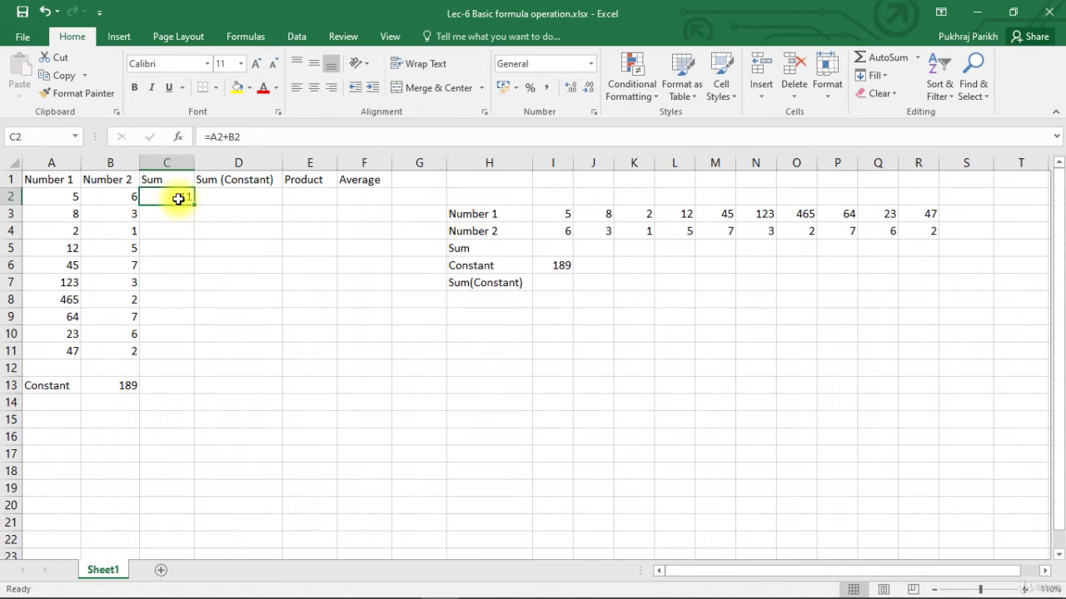
double_click(178, 199)
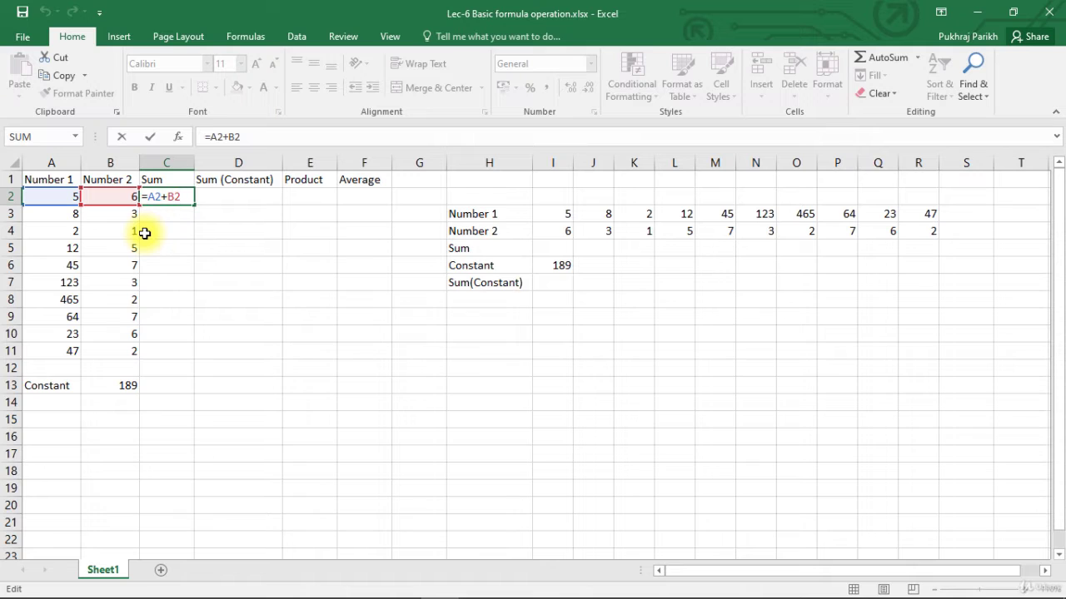
key(ctrl+Return)
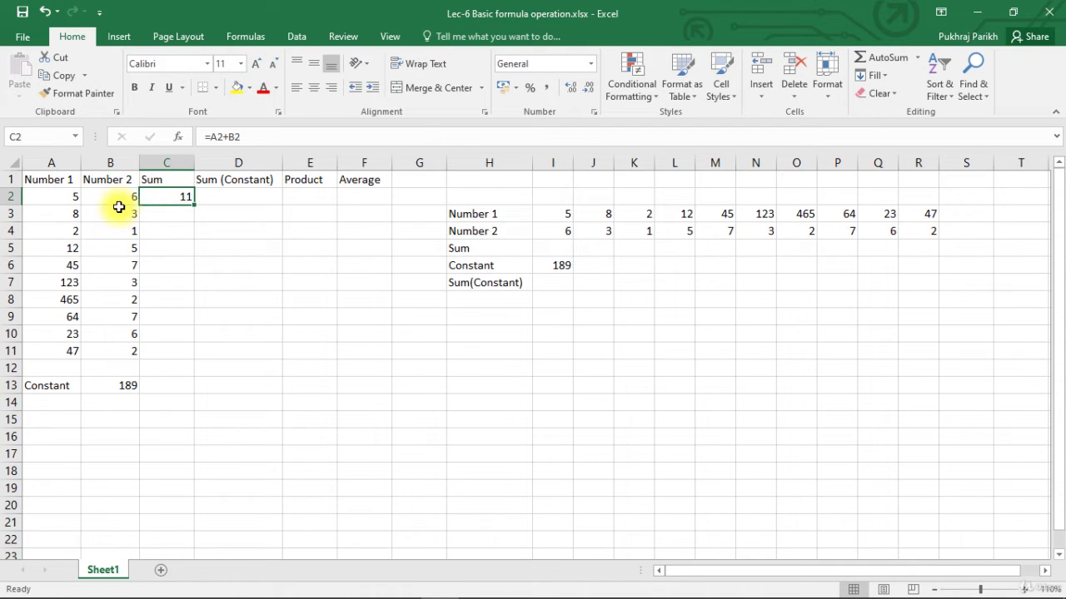
Step: Change the first Number 1 value in cell A2 to 50
click(119, 207)
click(71, 198)
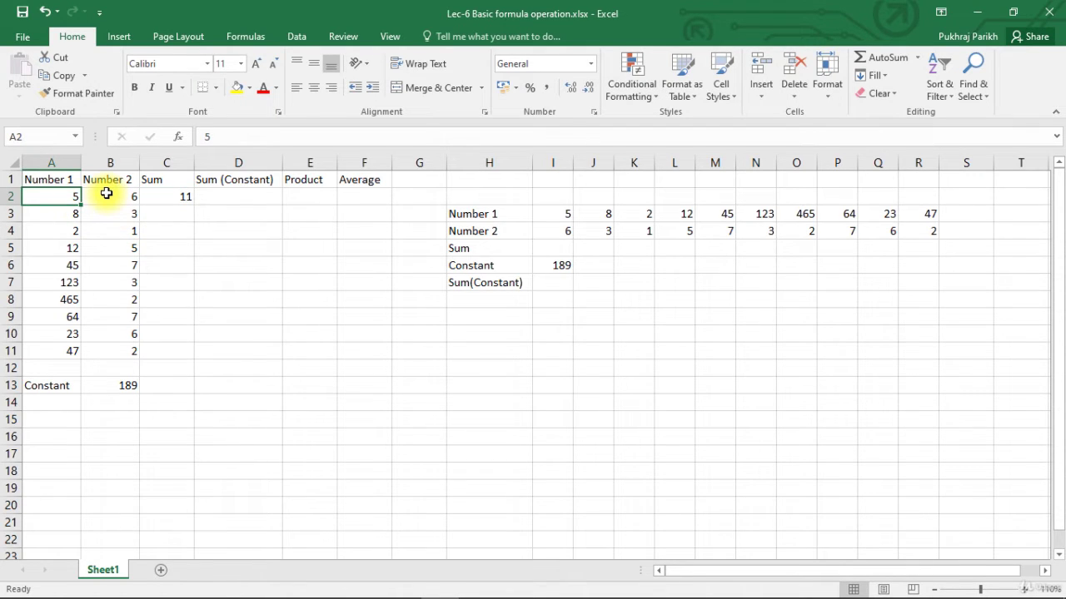
text(50)
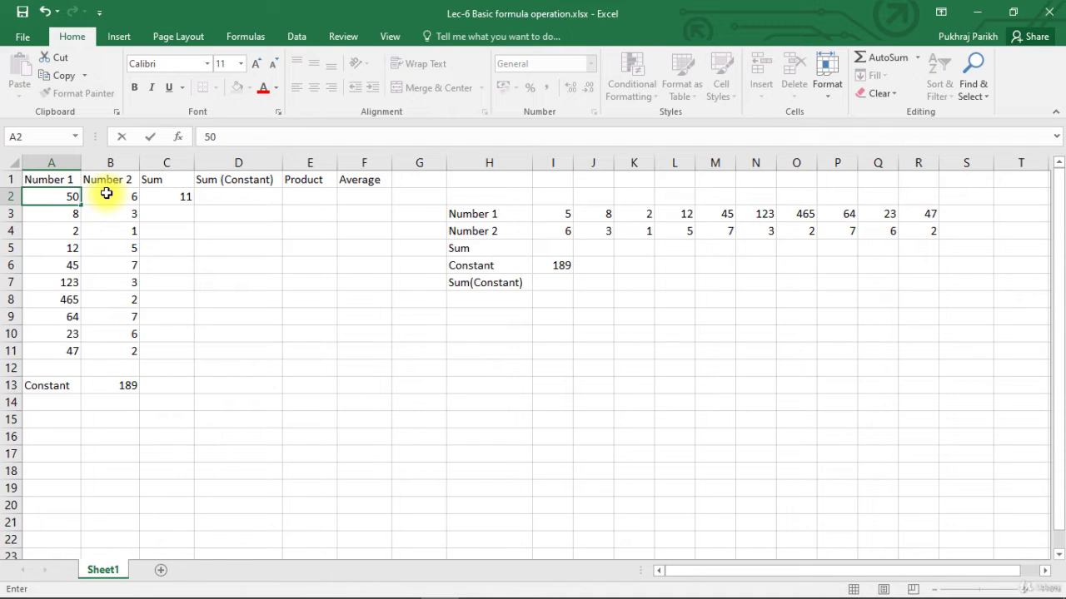
key(Return)
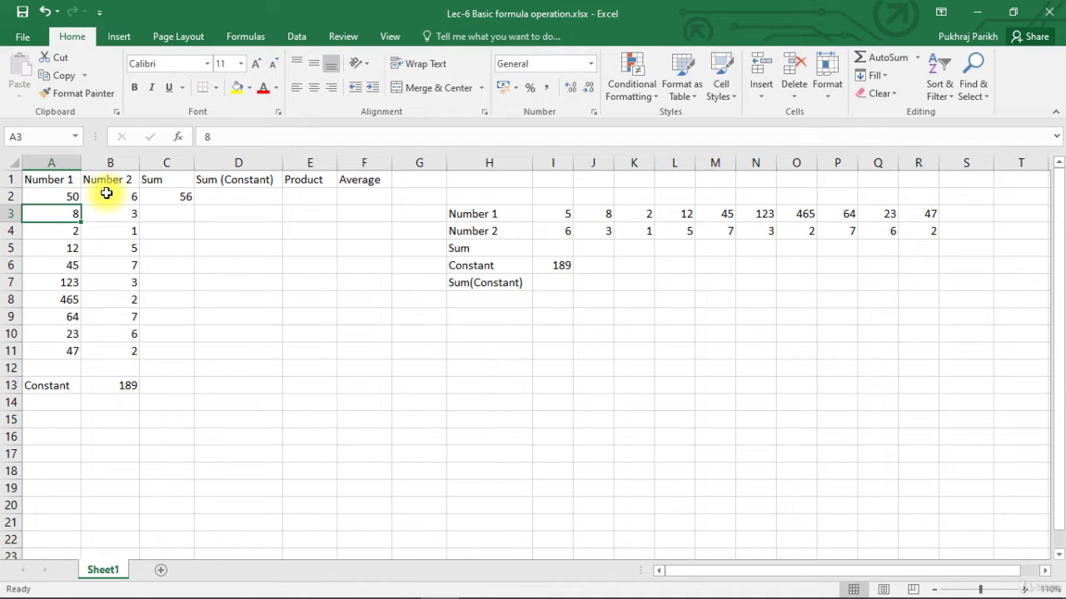
Step: Fill the sum formula from C2 down one row into C3
click(162, 209)
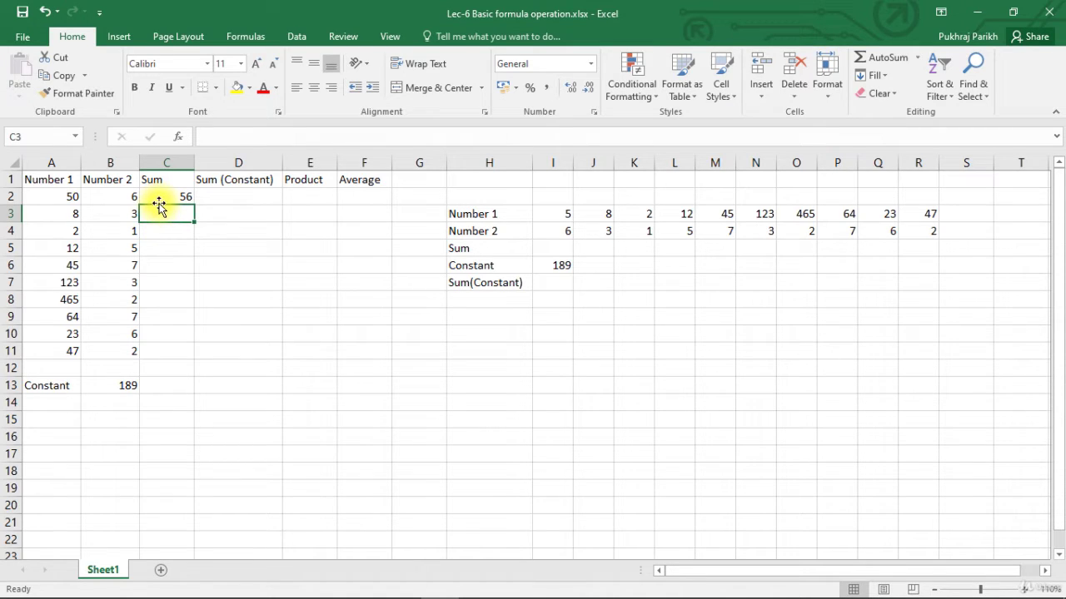
click(157, 200)
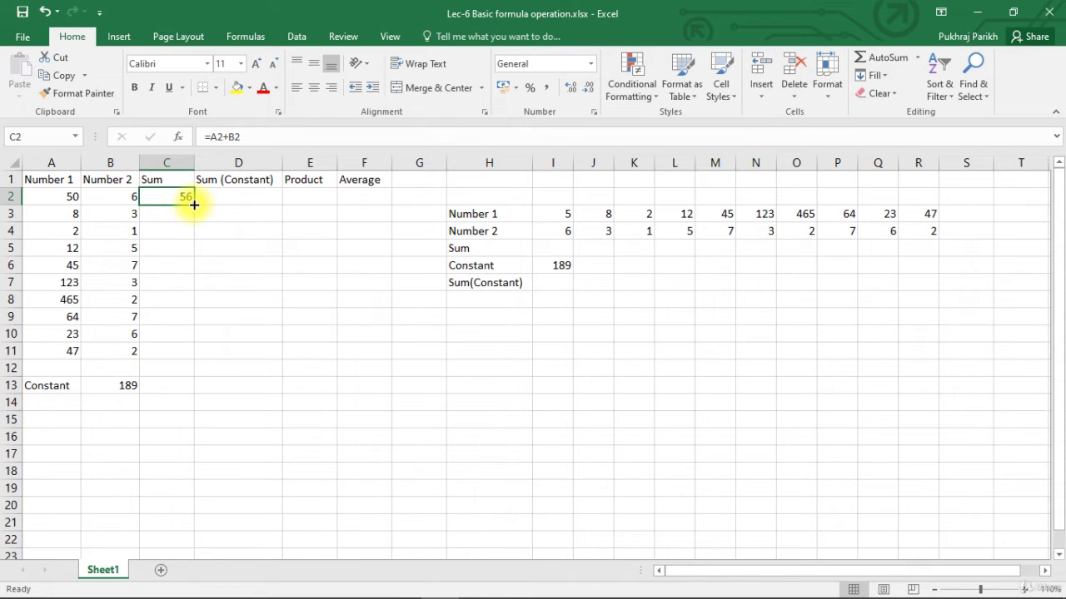
drag(194, 204, 194, 223)
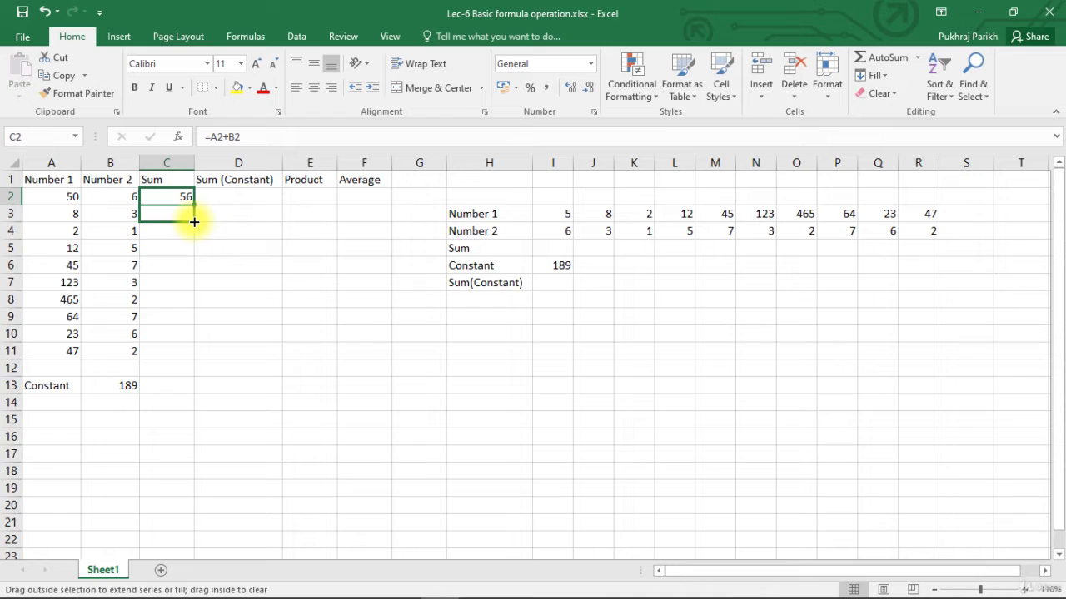
mouse_move(193, 223)
mouse_down()
mouse_move(195, 238)
mouse_move(193, 227)
mouse_up()
drag(194, 227, 192, 226)
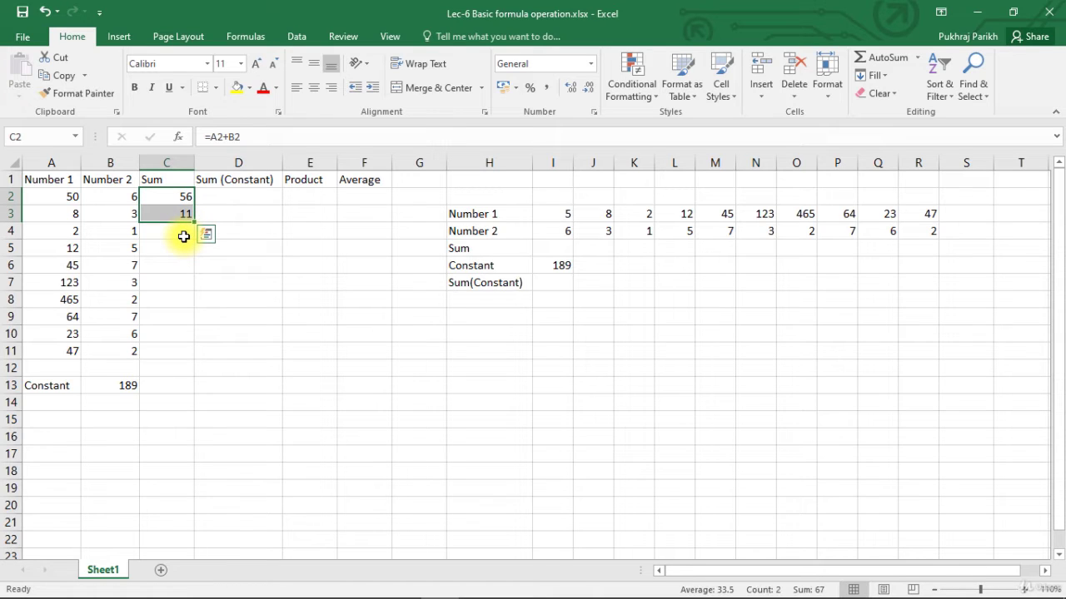
Step: Inspect the copied formula in C3 and the row 3 cells it references
click(177, 216)
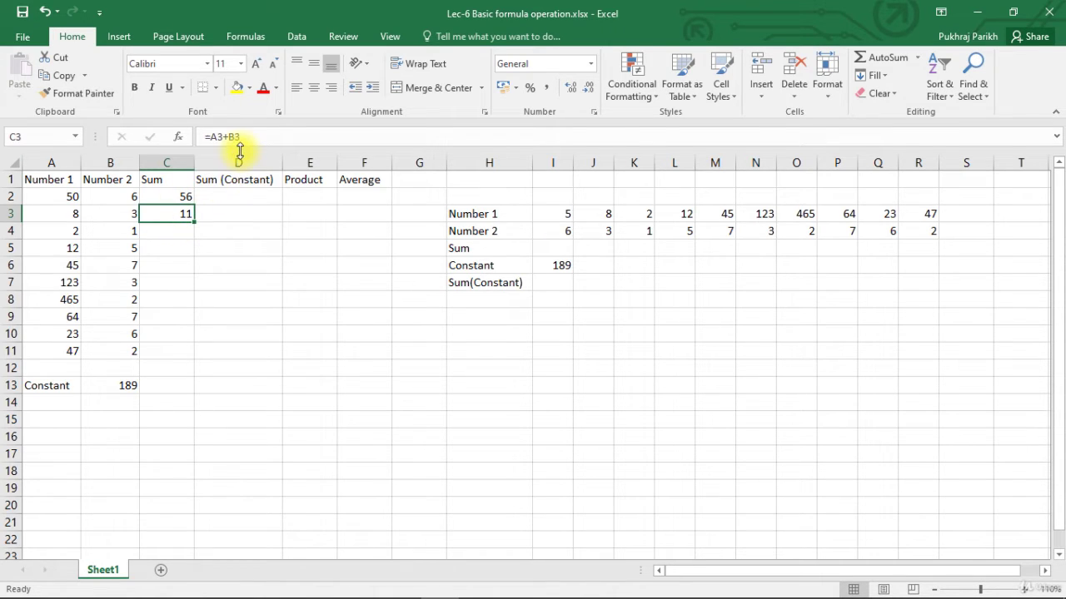
click(73, 216)
click(158, 216)
double_click(158, 216)
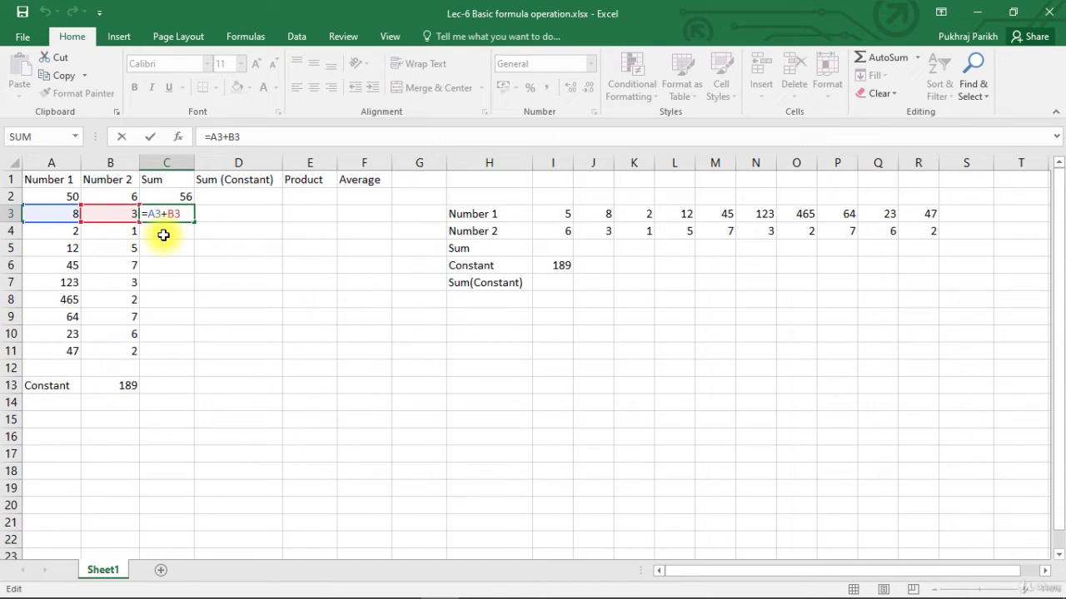
key(ctrl+Return)
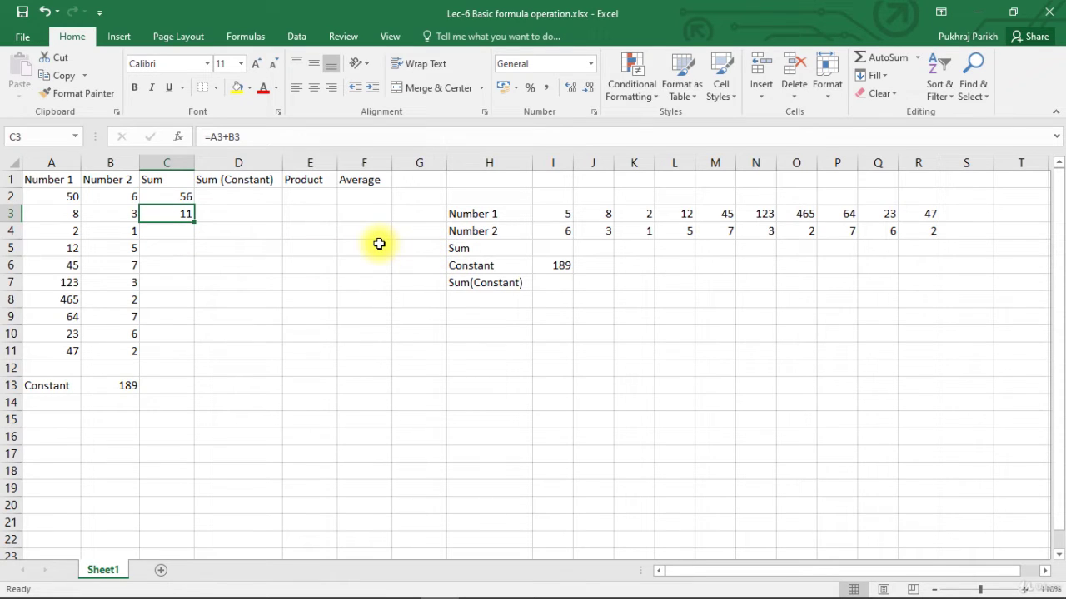
Step: Enter =I3+I4 in cell I5 of the horizontal table's Sum row and fill the formula across to J5
click(552, 249)
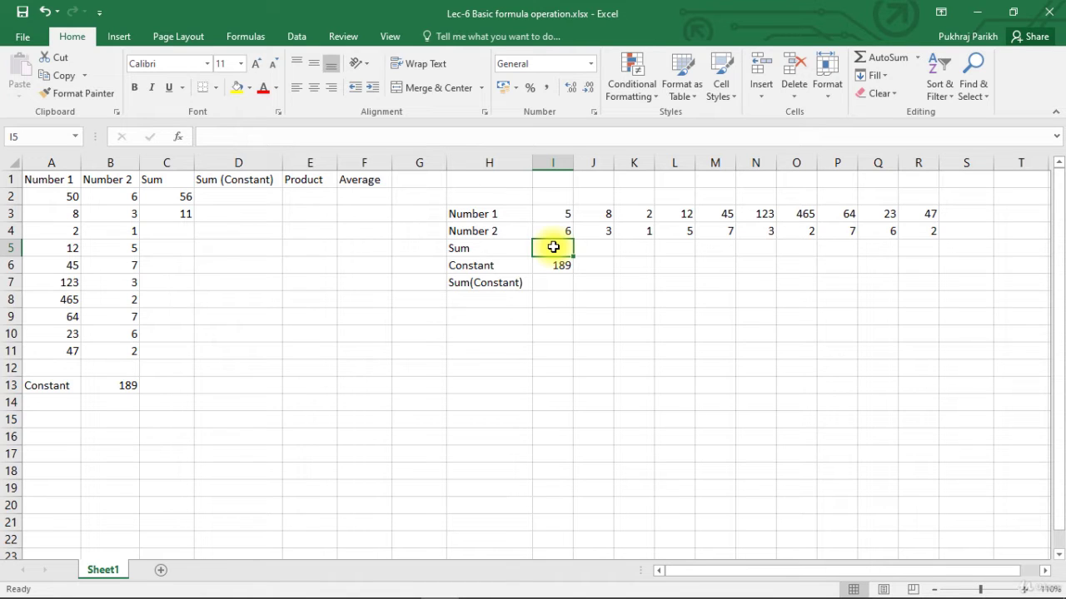
text(=)
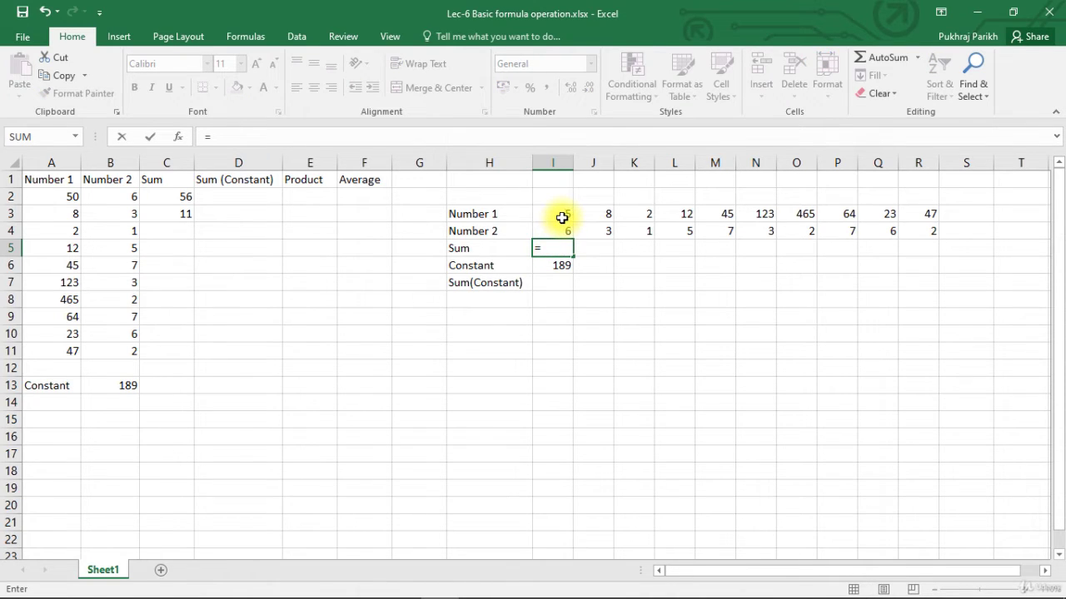
click(561, 218)
text(+)
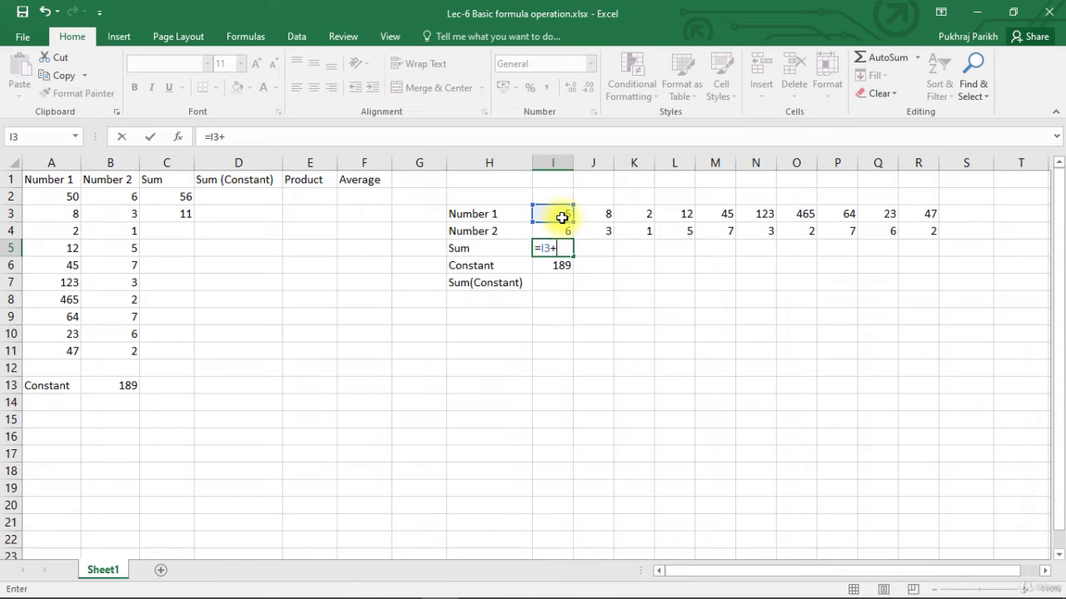
click(569, 234)
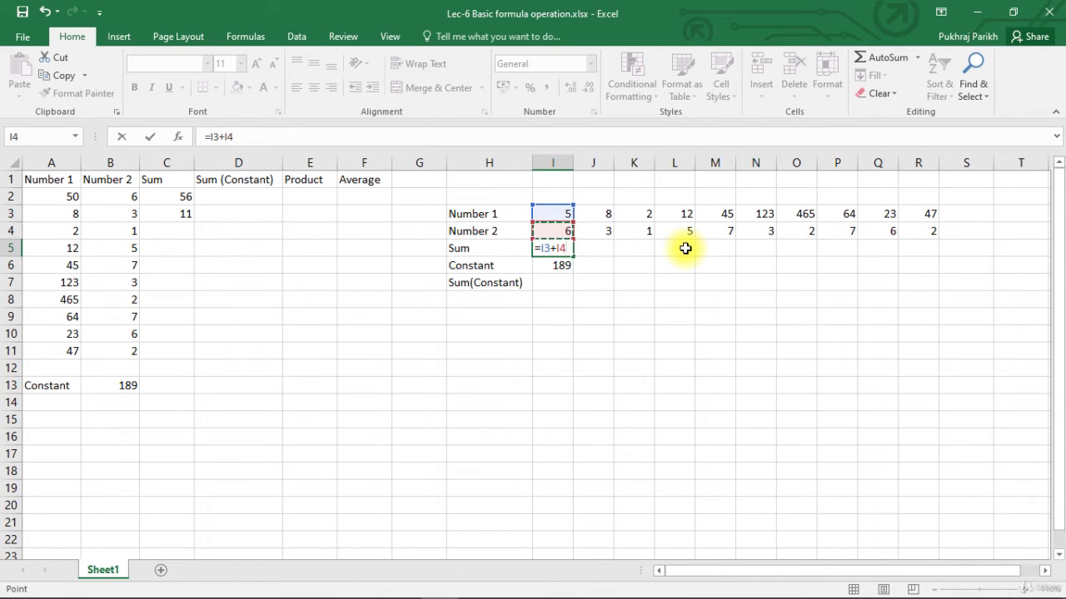
key(Return)
click(553, 248)
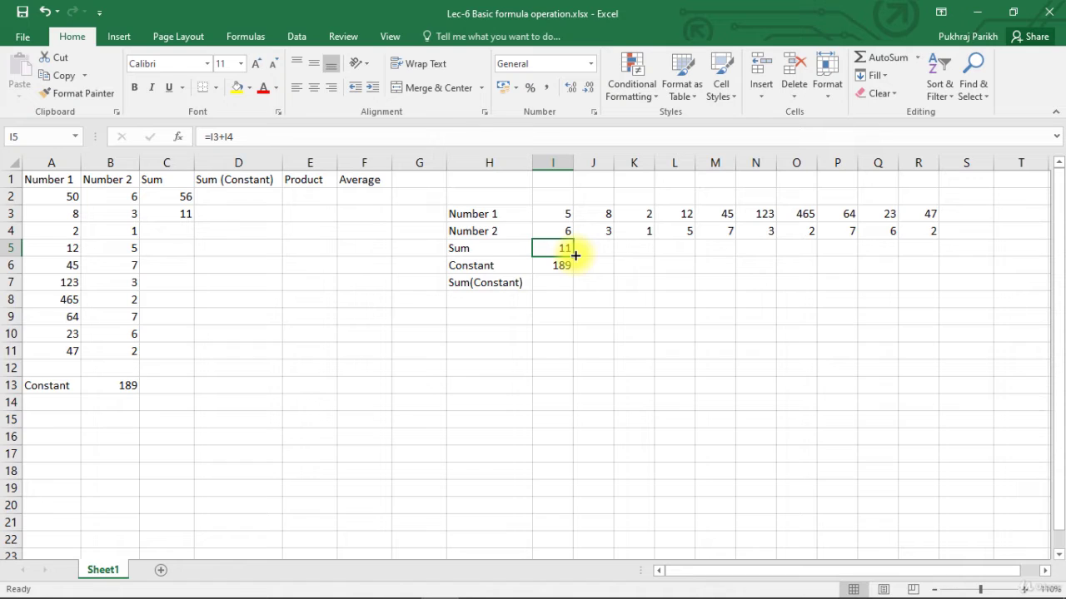
drag(573, 255, 605, 250)
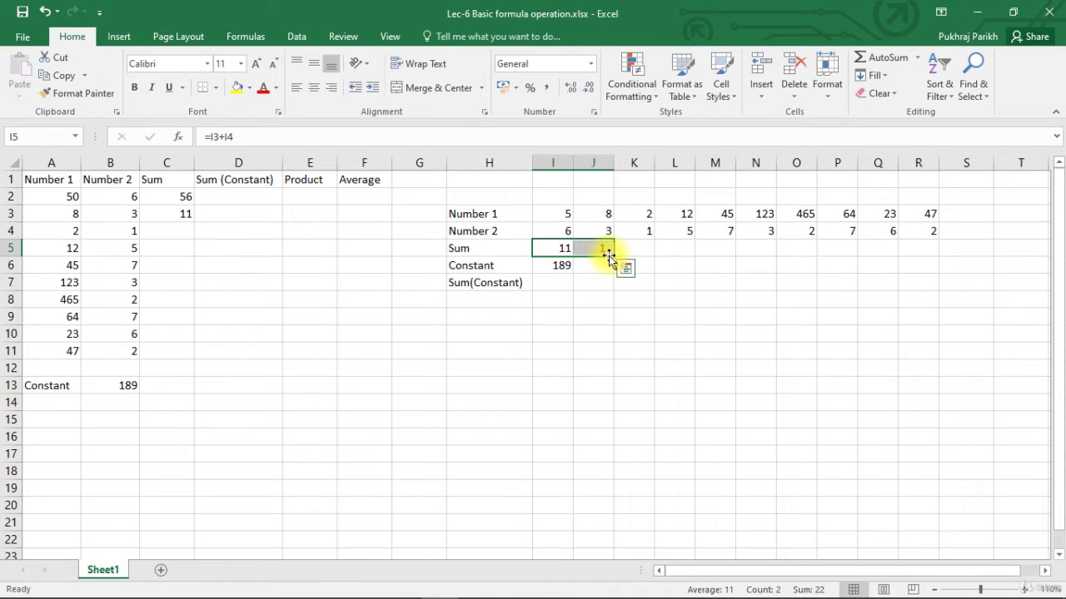
Step: Inspect the copied formula in J5 and the column J cells it references
click(603, 248)
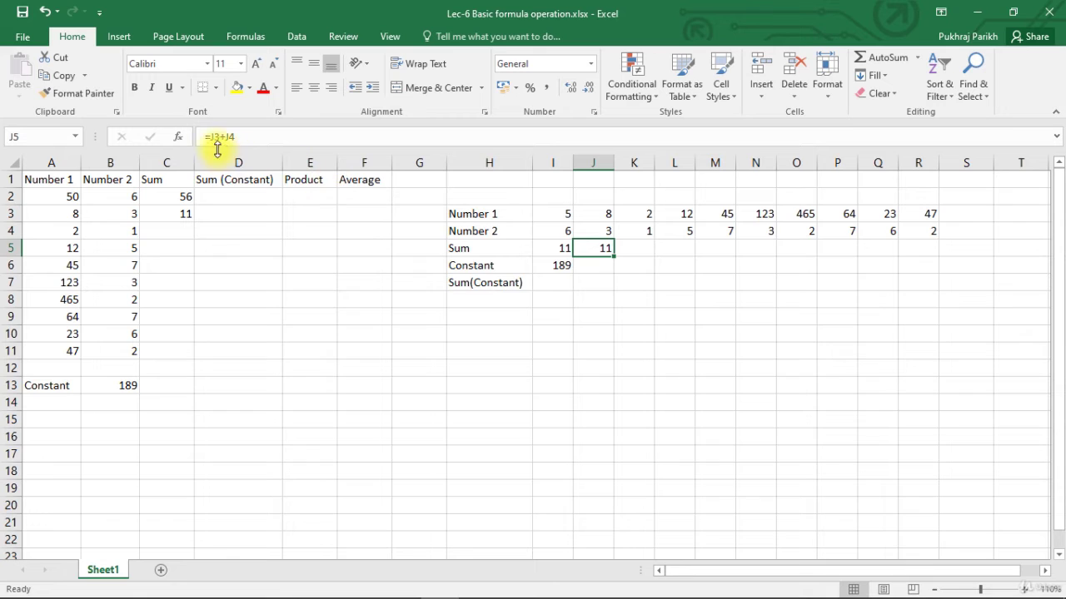
double_click(604, 248)
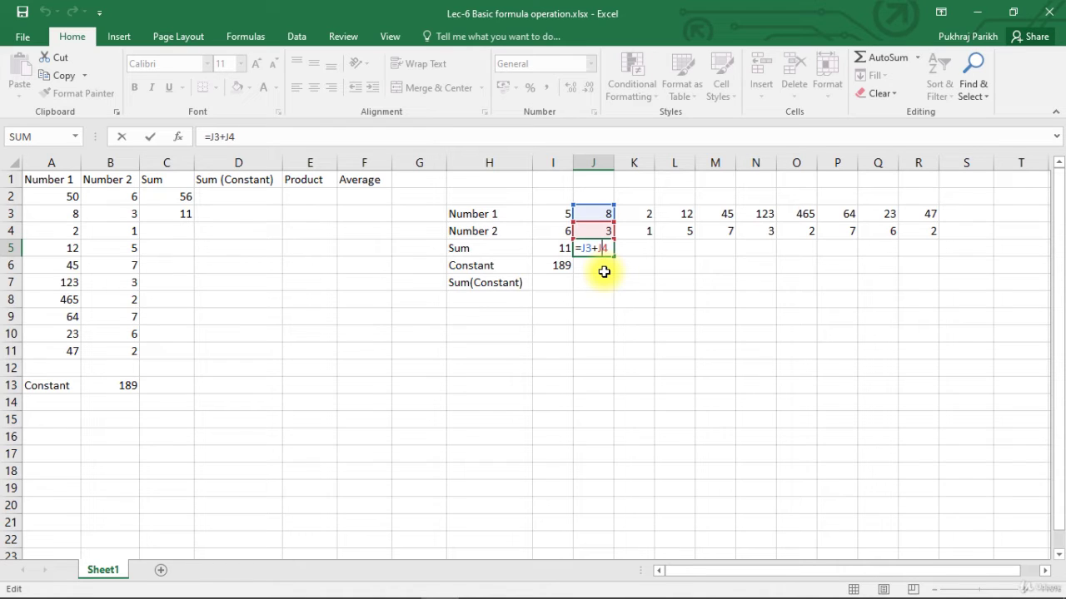
click(552, 299)
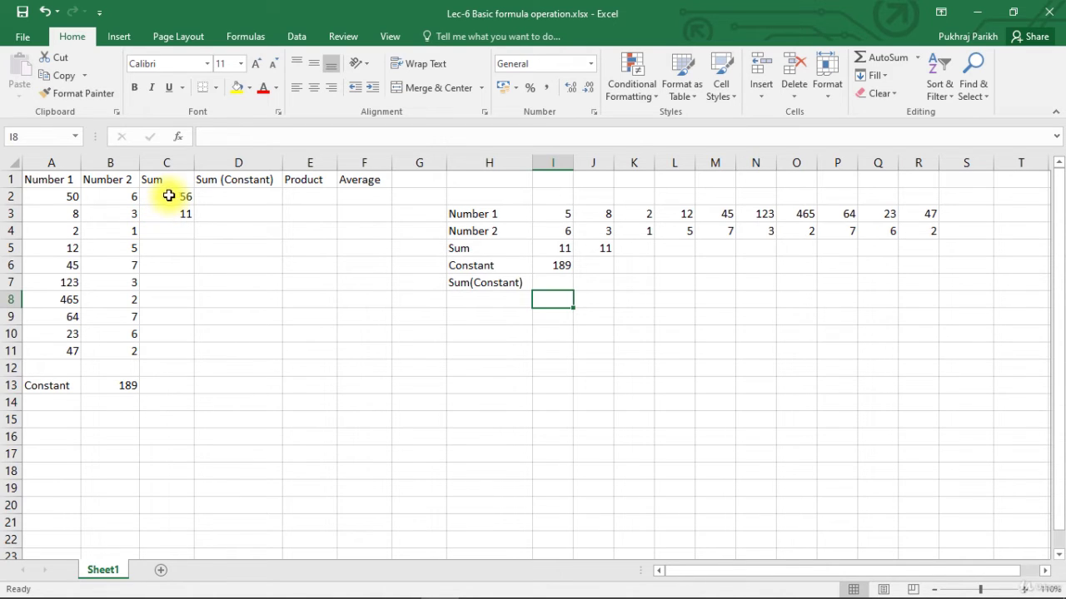
Step: Fill the sum formula from C2 down to C11 and the one in I5 across to R5
drag(172, 197, 175, 212)
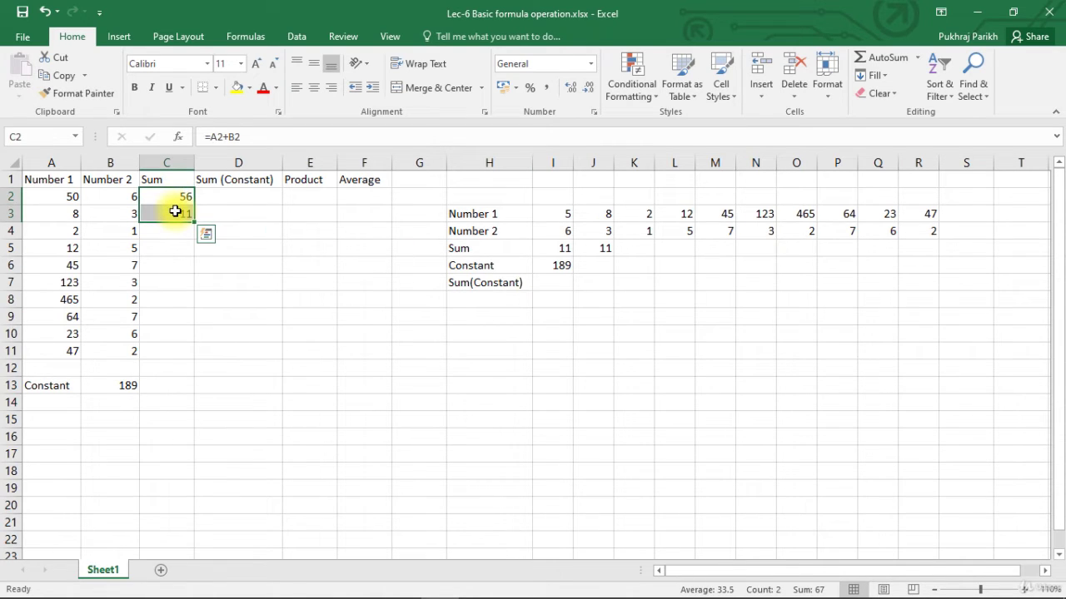
click(174, 195)
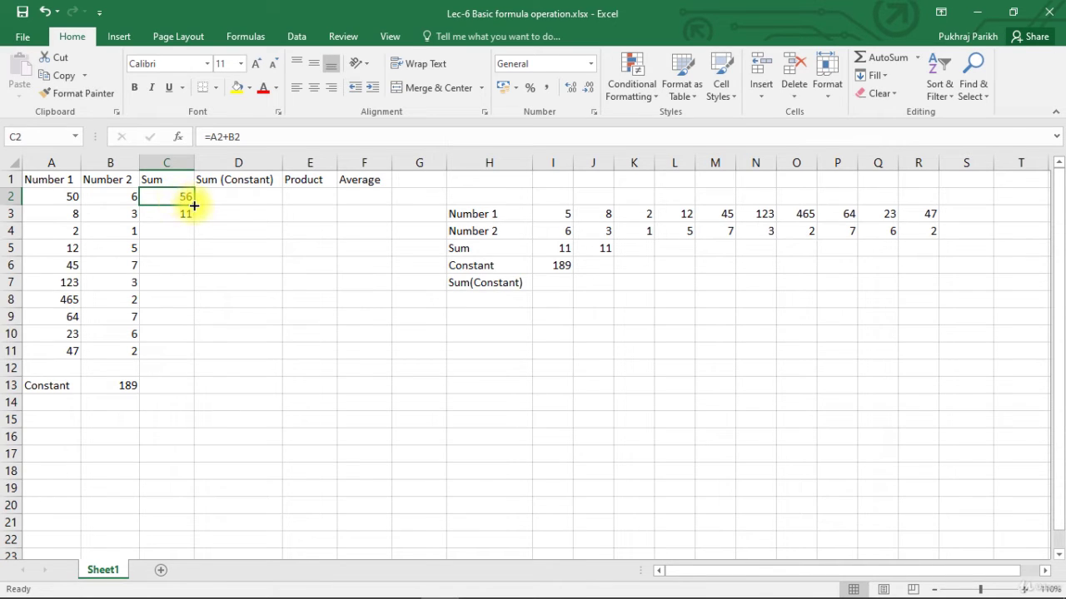
drag(190, 206, 199, 356)
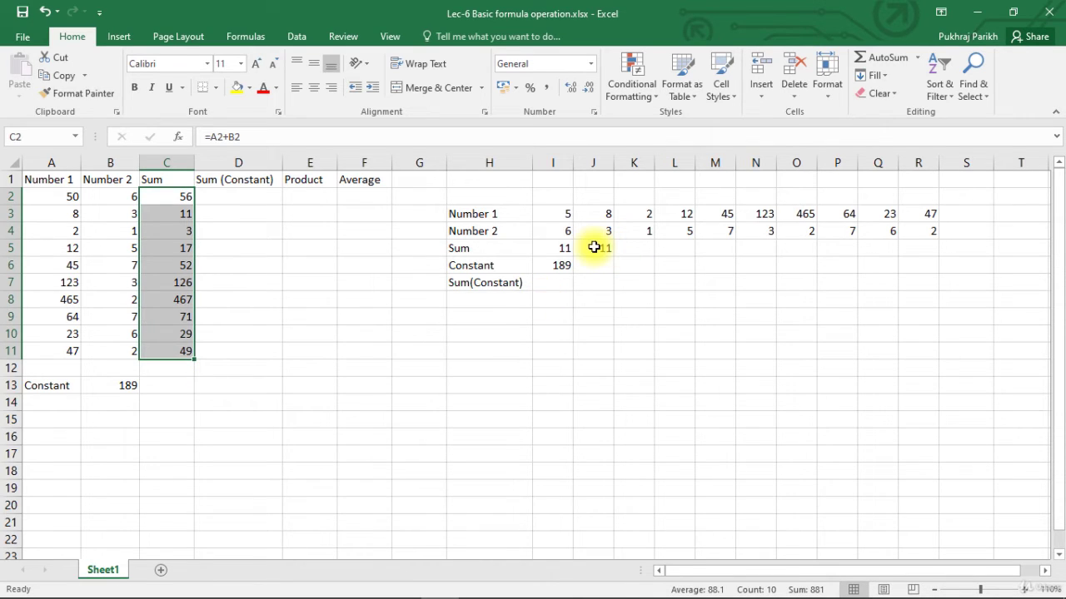
click(569, 248)
drag(573, 257, 928, 248)
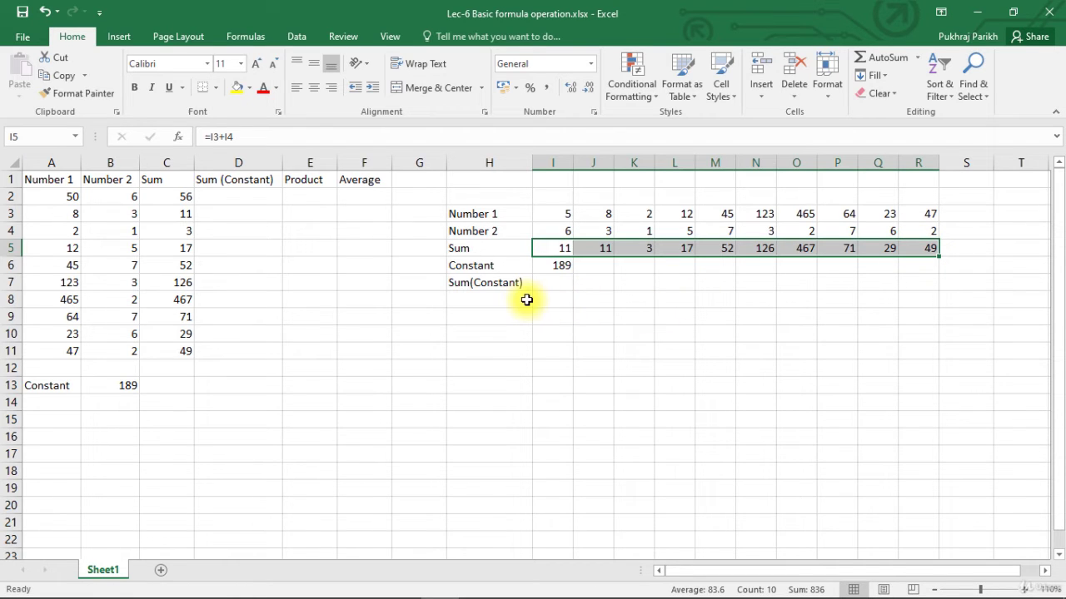
Step: Enter =A2+B2+B13 in cell D2 of the Sum (Constant) column
click(261, 264)
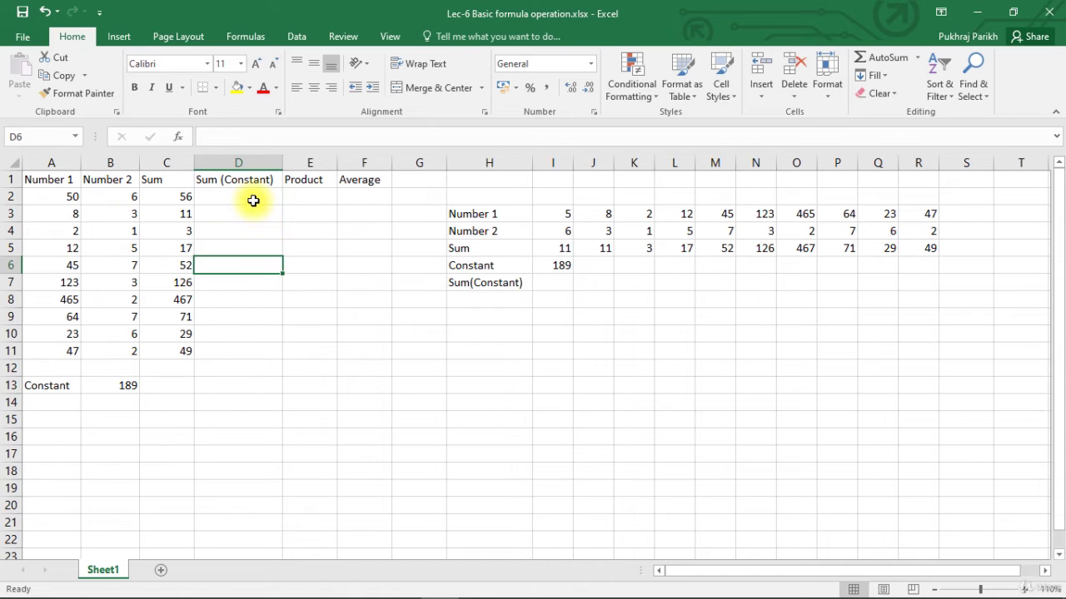
click(252, 202)
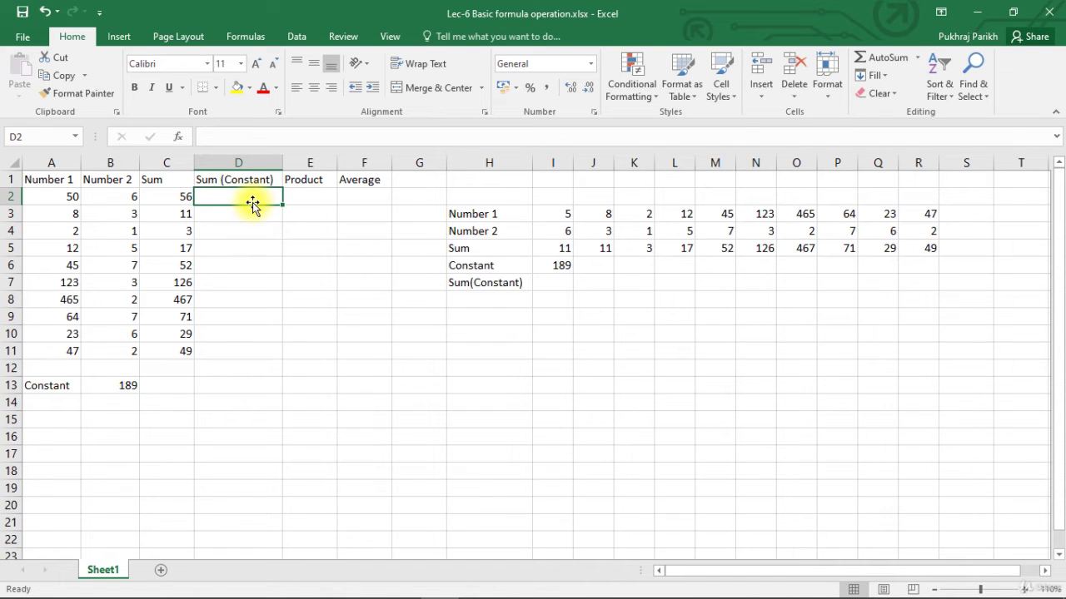
text(=)
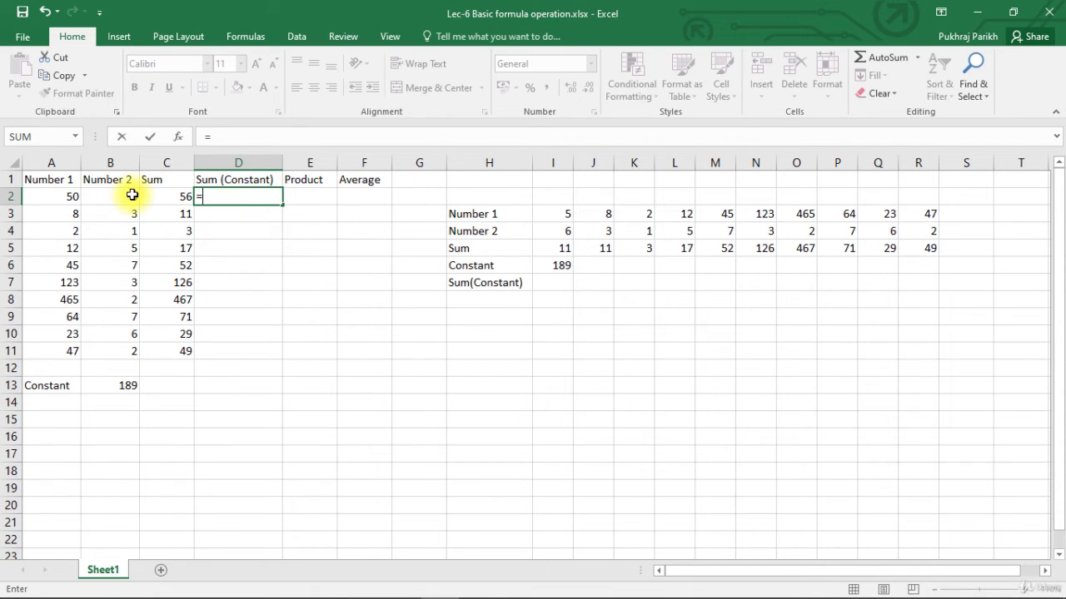
click(63, 198)
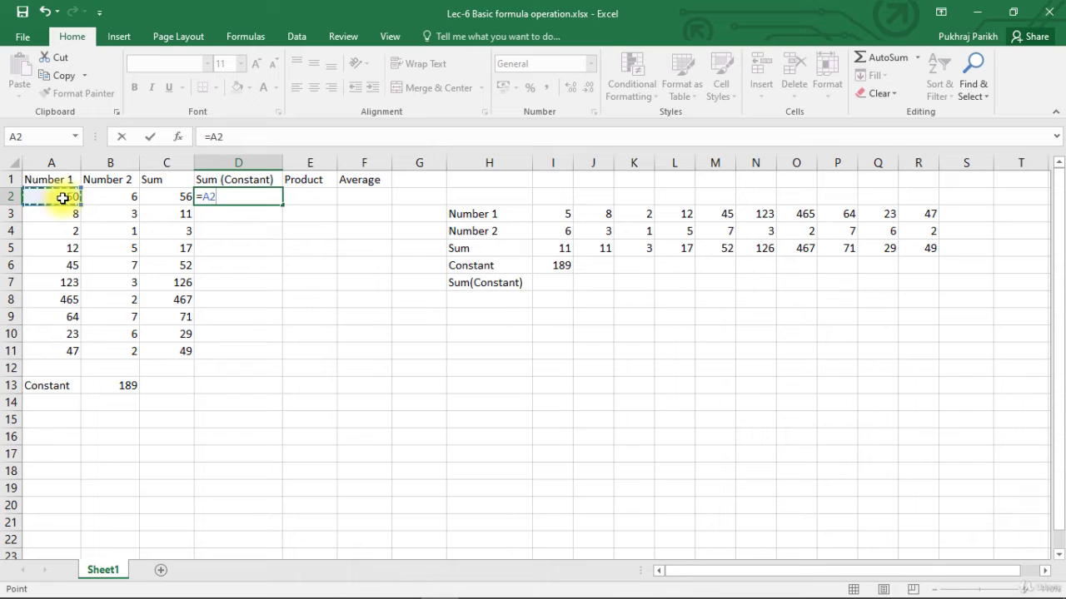
text(+)
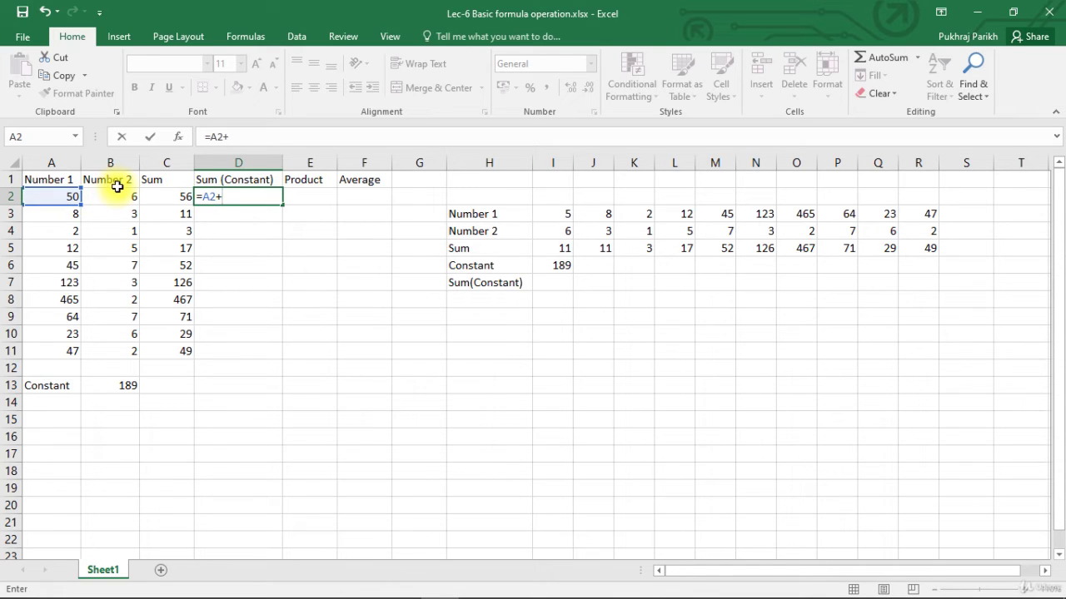
click(119, 198)
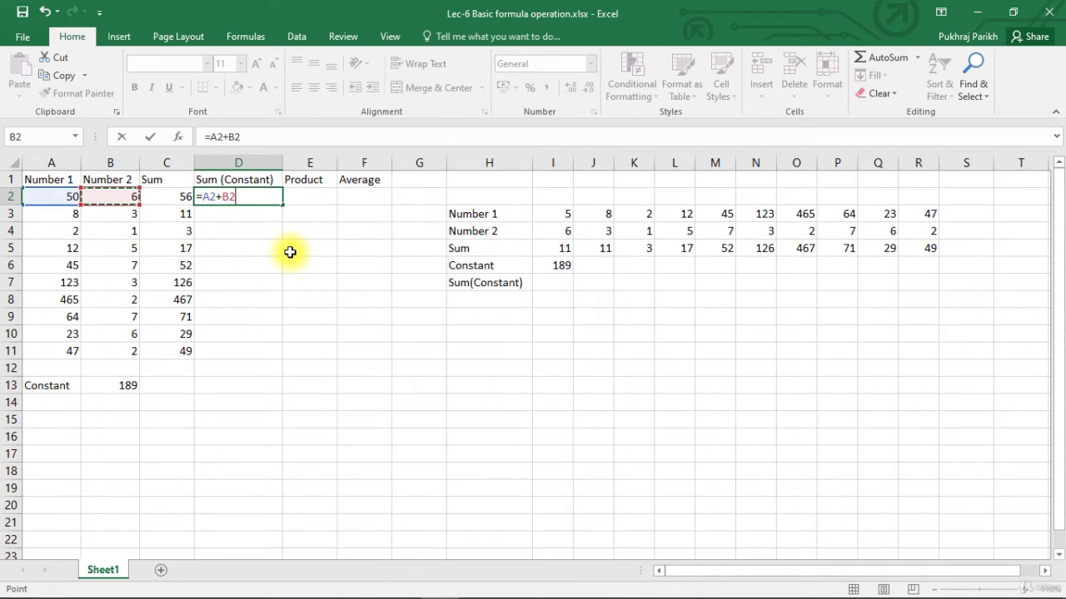
text(+)
click(126, 386)
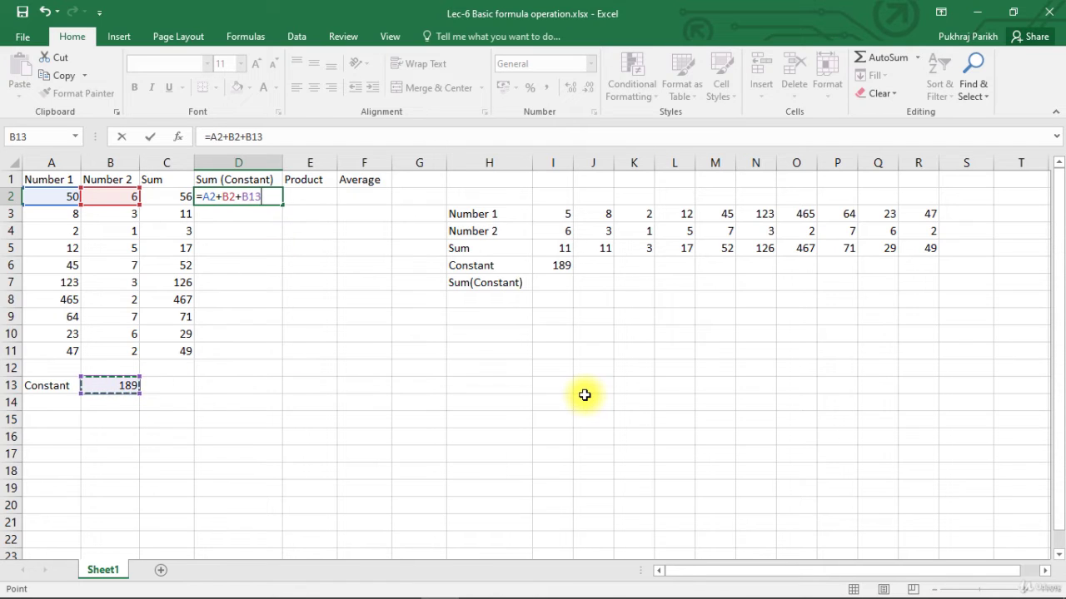
key(Return)
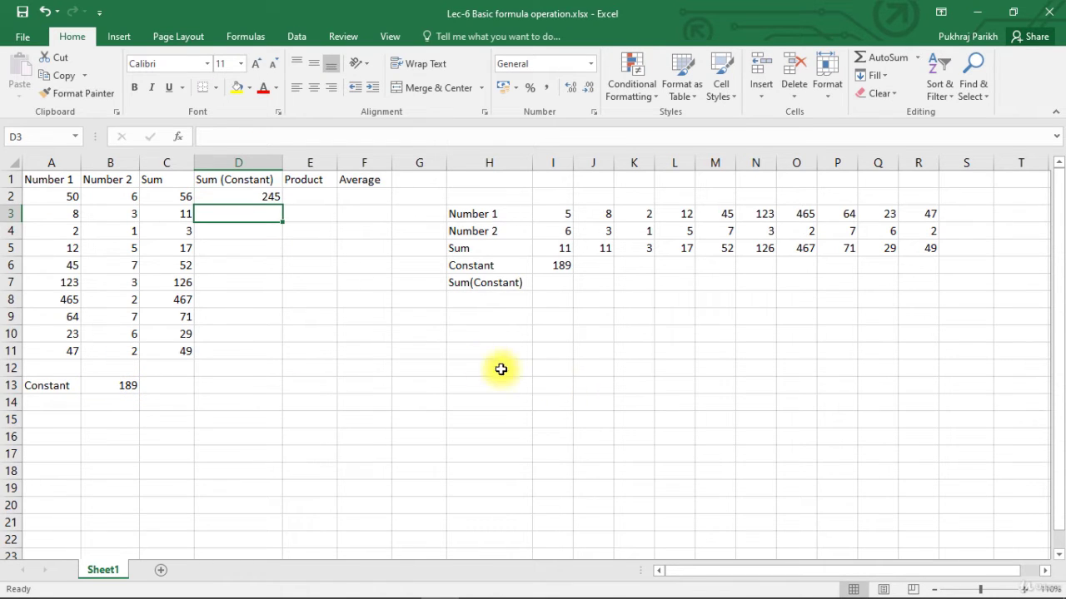
Step: Fill the Sum (Constant) formula from D2 down into D3 and inspect the cells the copy references
click(240, 198)
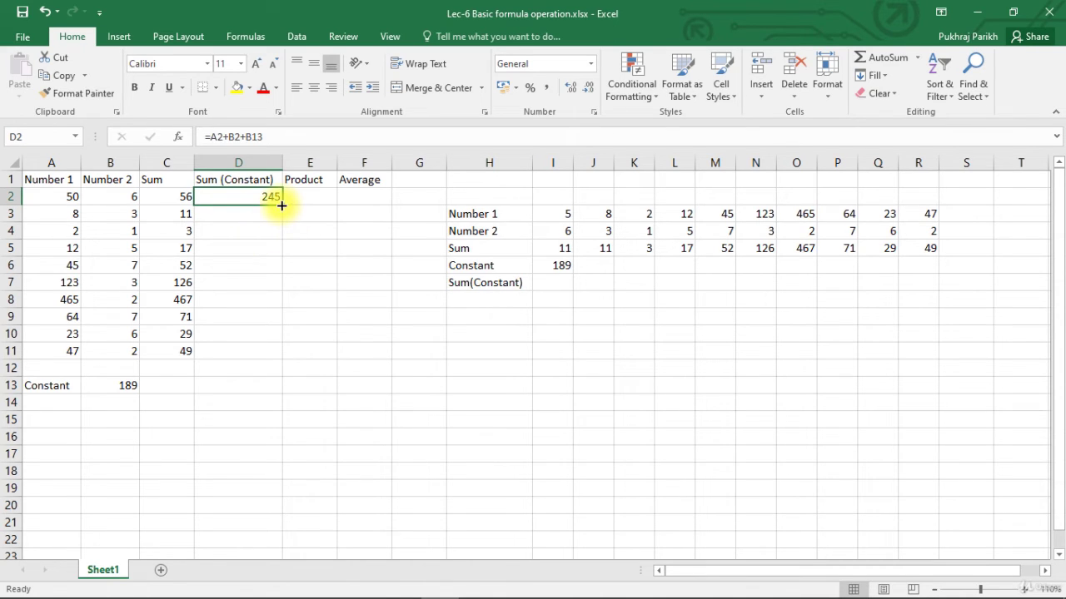
drag(282, 206, 283, 221)
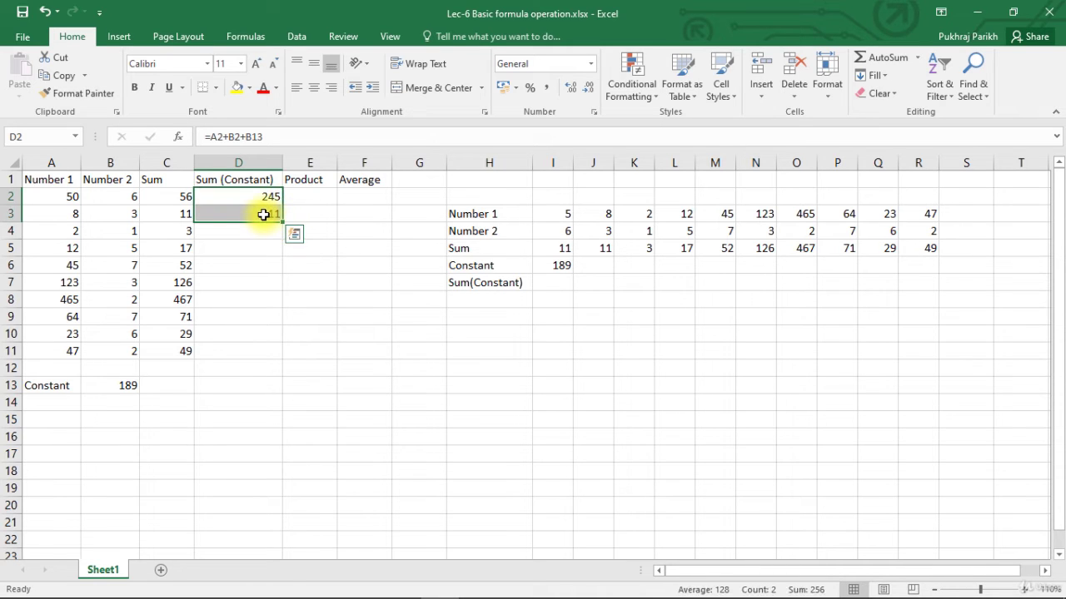
click(263, 214)
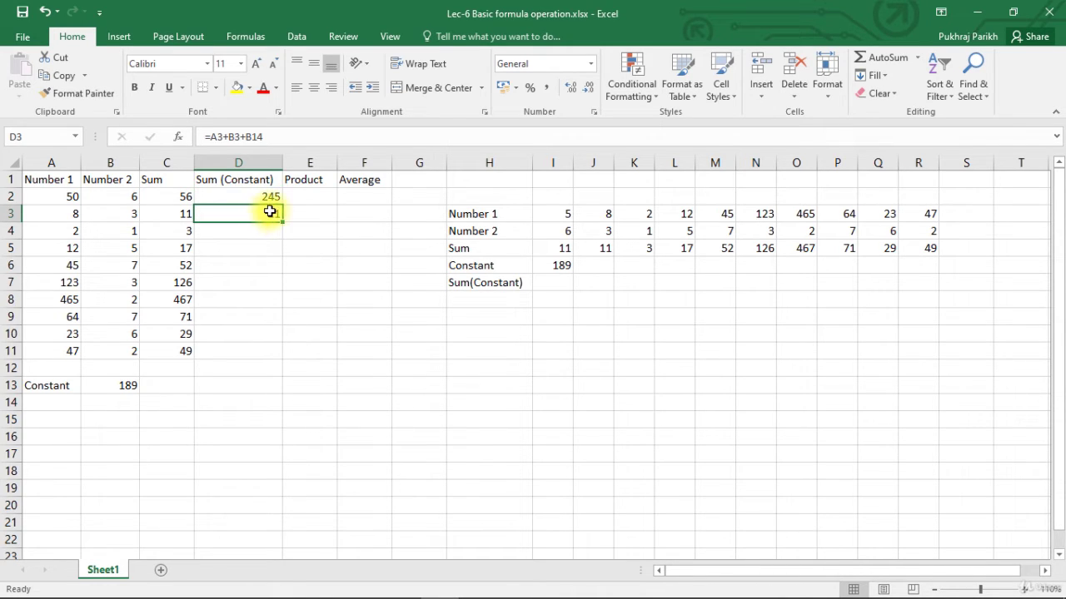
click(298, 140)
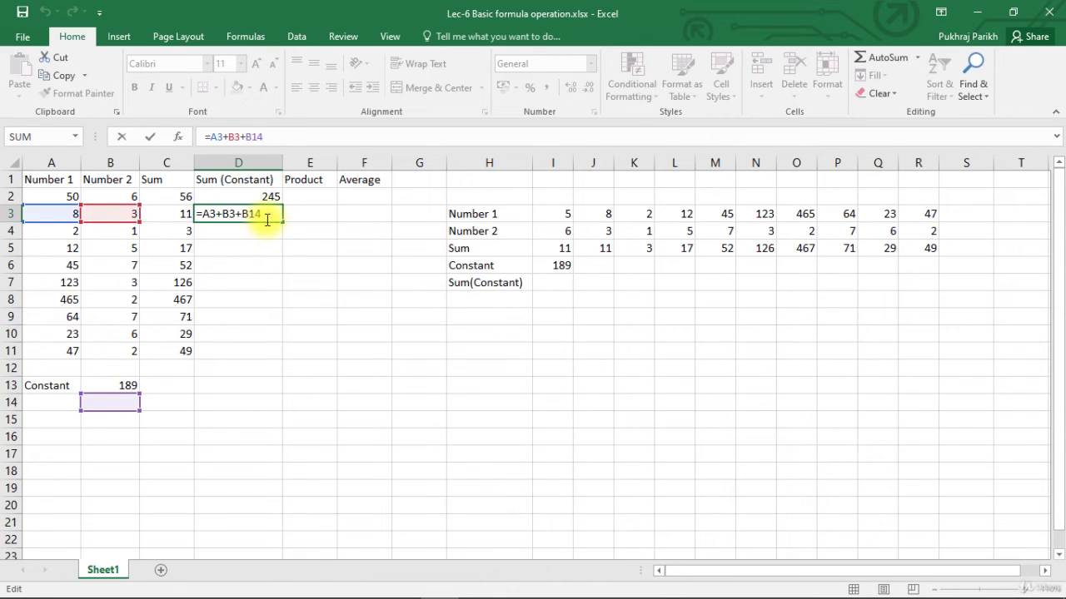
key(ctrl+Return)
Step: Lock the constant's row in D2 so the formula reads =A2+B2+B$13, and refill it into D3
click(254, 197)
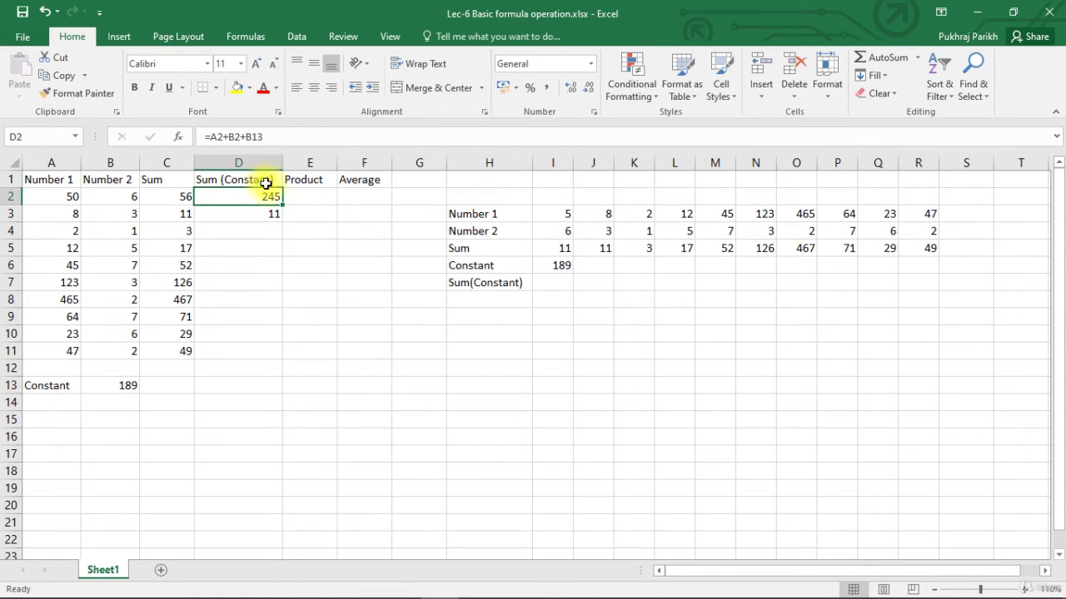
click(254, 139)
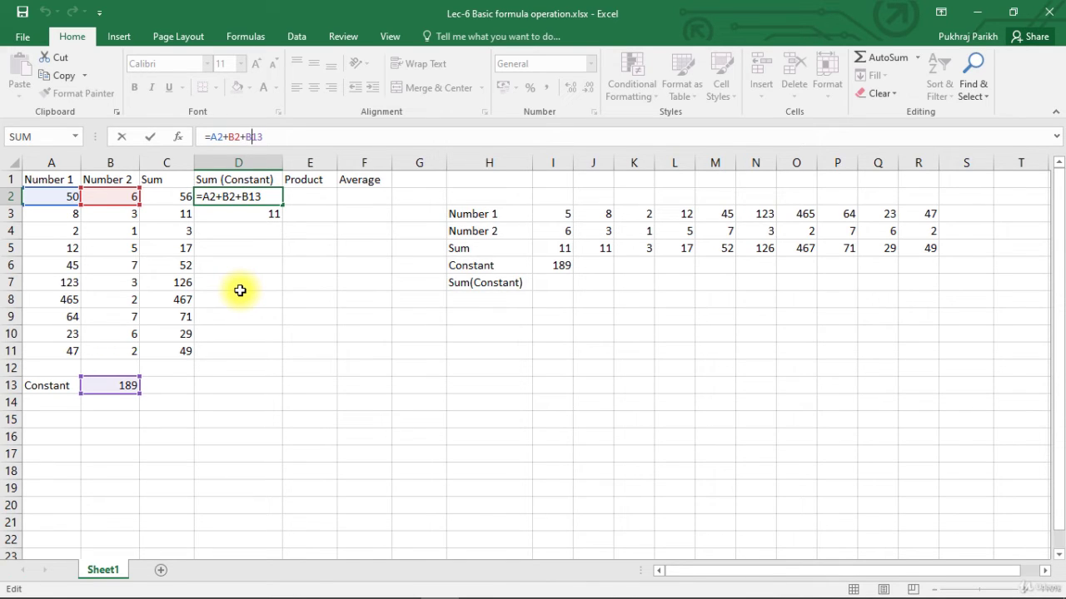
text($)
key(Return)
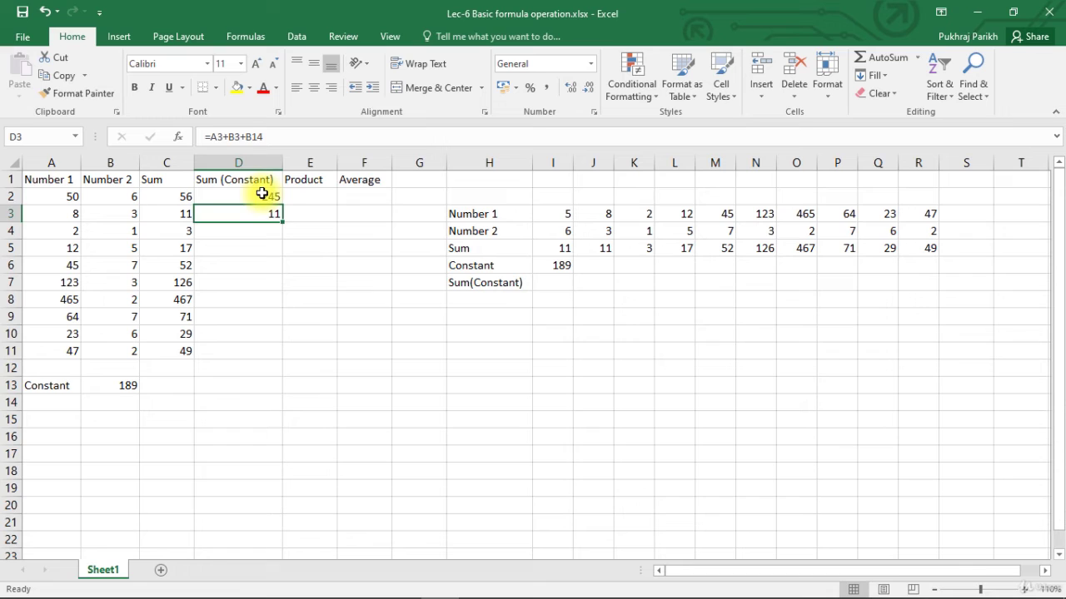
click(271, 197)
drag(285, 201, 278, 218)
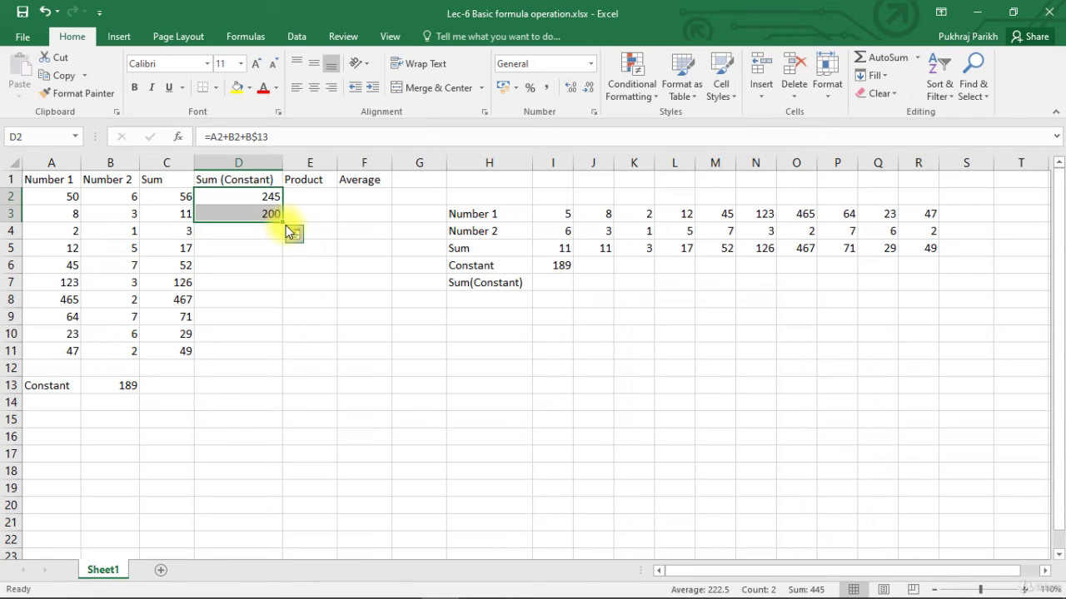
Step: Compare the constant reference in D2 and D3, and fill the D2 formula down to D11
click(268, 215)
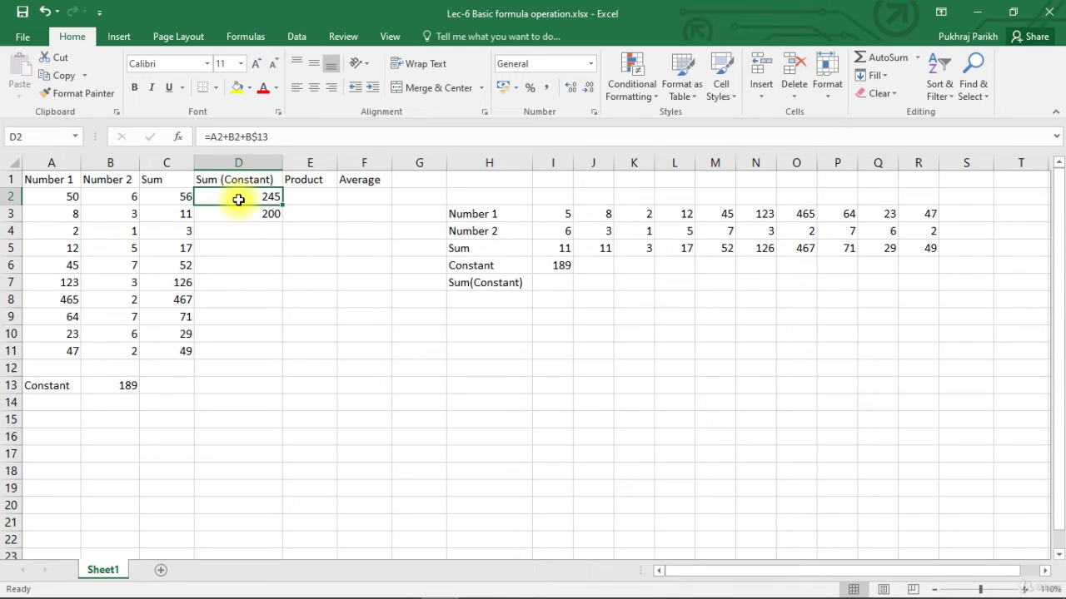
click(240, 194)
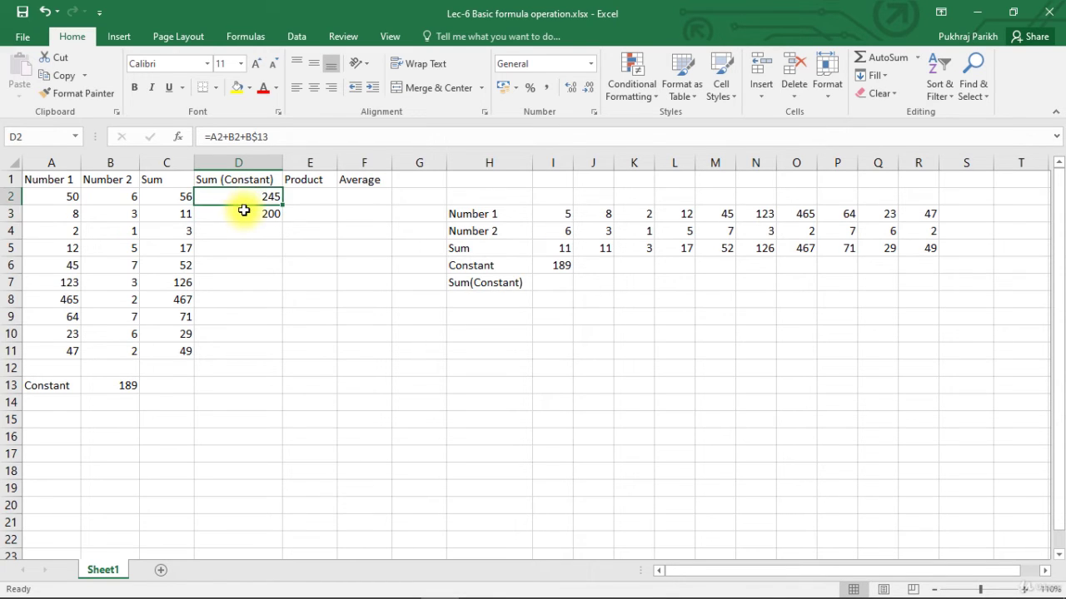
click(245, 209)
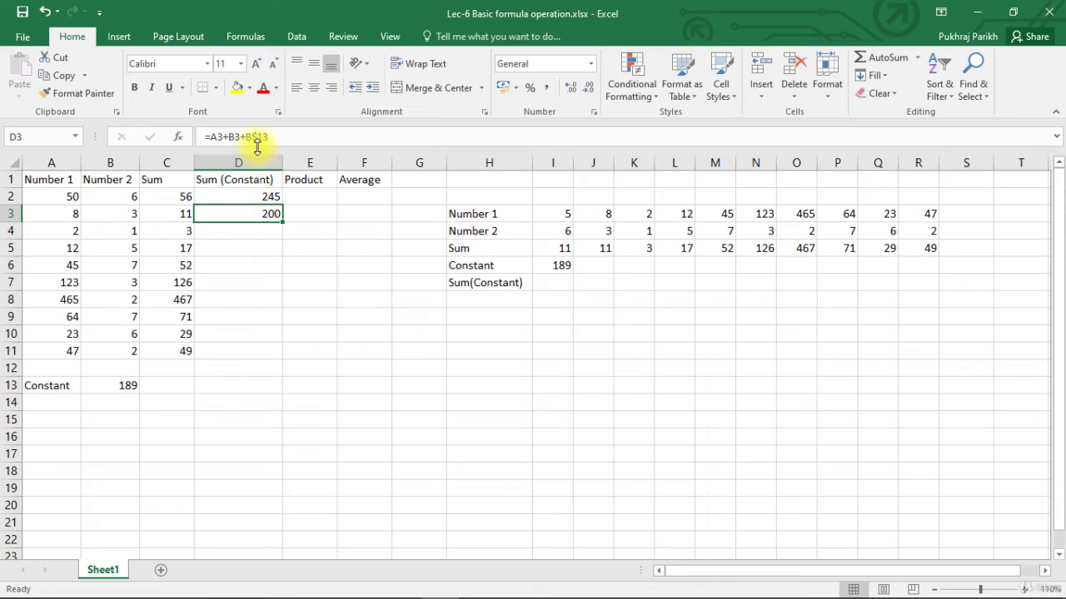
drag(263, 200, 264, 213)
click(261, 211)
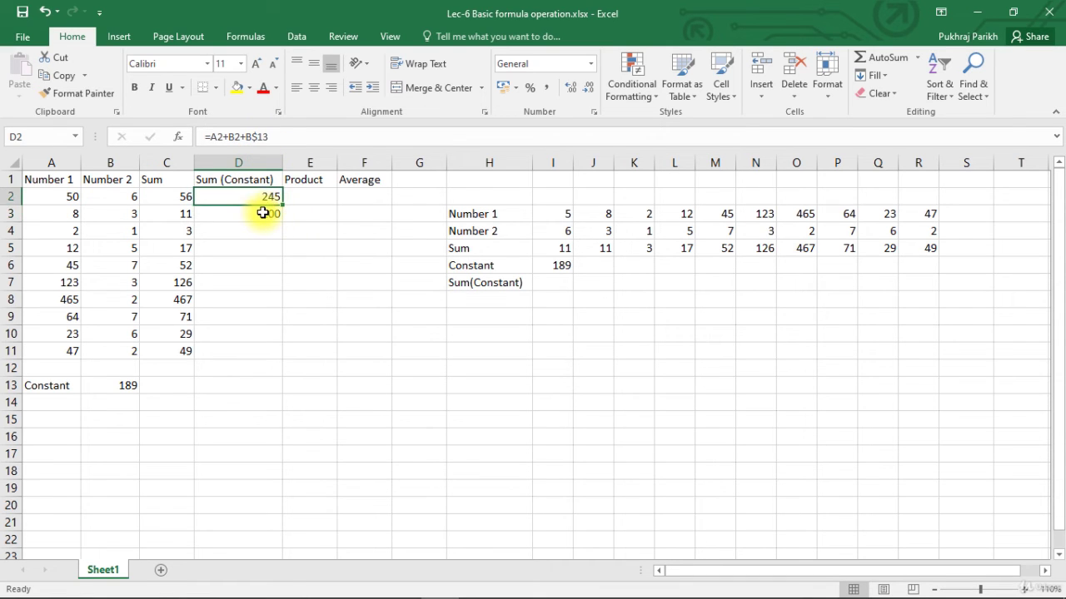
click(265, 194)
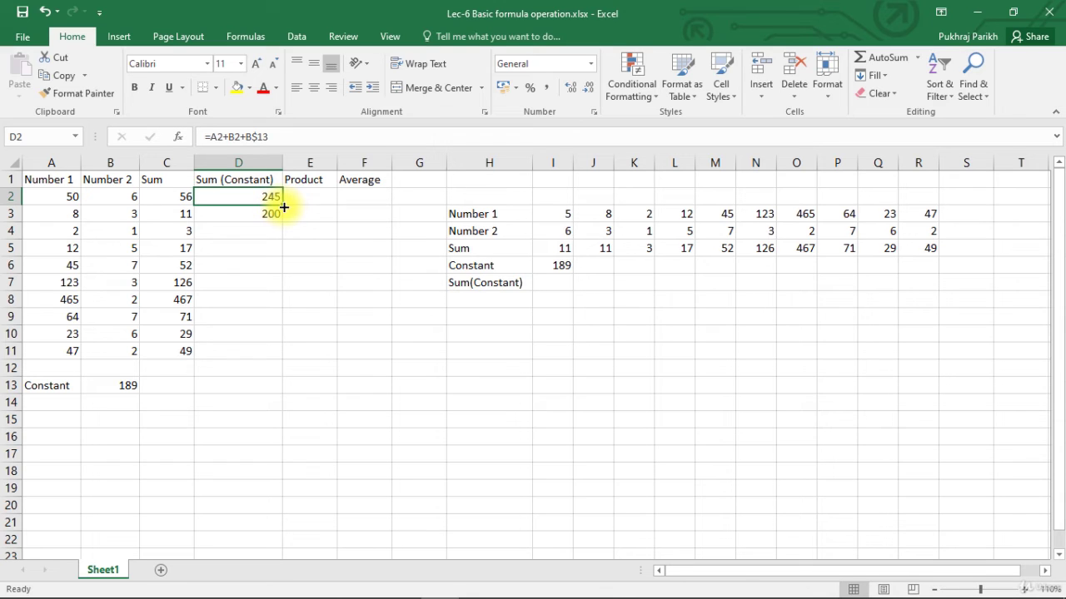
mouse_move(283, 207)
mouse_down()
mouse_move(271, 363)
mouse_move(269, 350)
mouse_up()
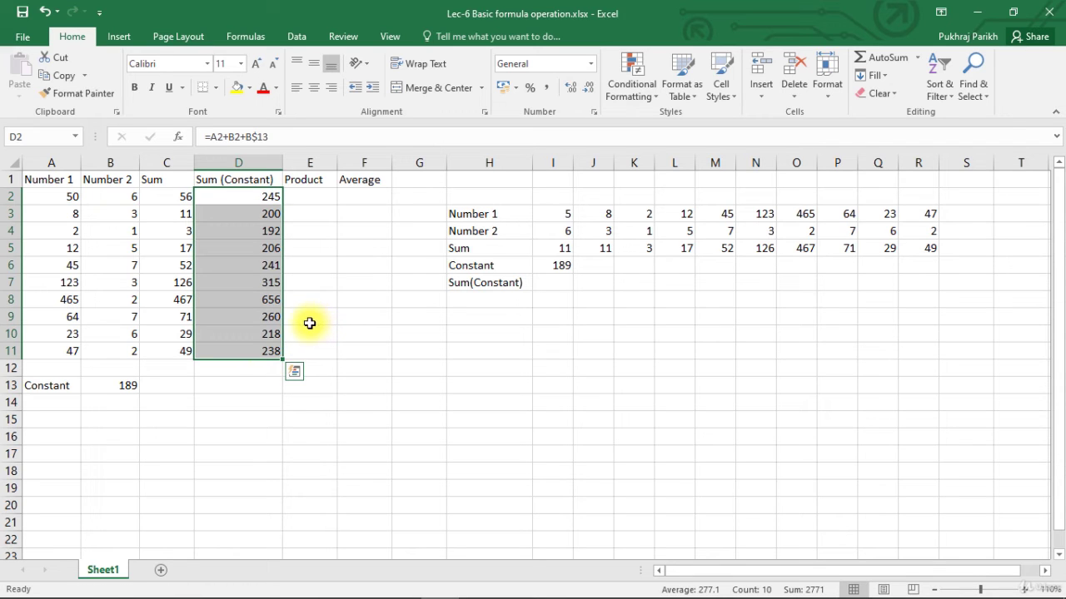
Step: Examine the copied formulas from D11 up to D3 to check how each references the constant
click(273, 348)
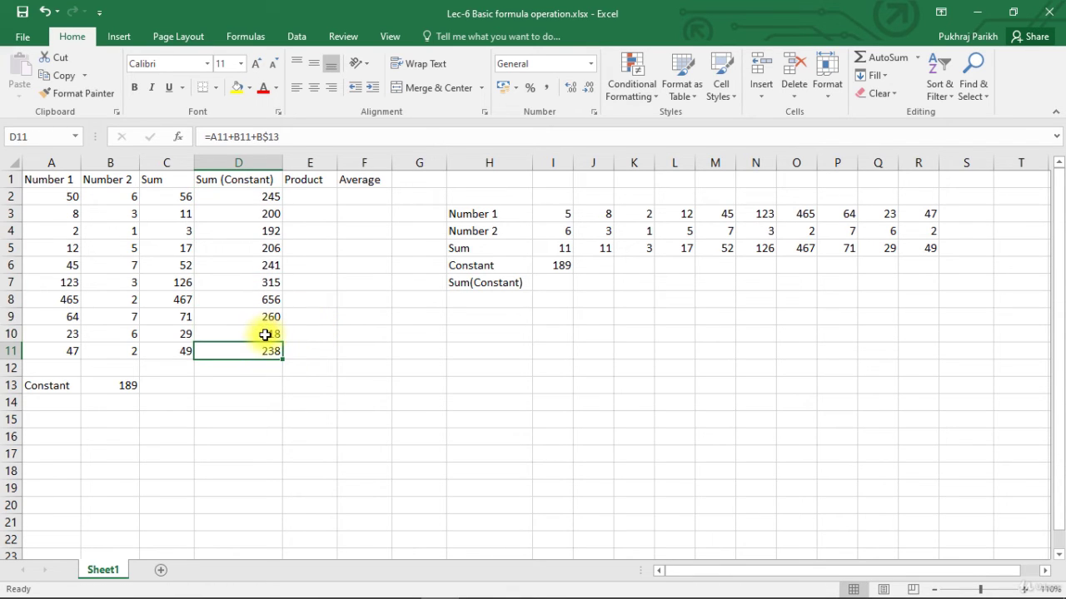
click(267, 334)
click(268, 346)
click(265, 331)
click(263, 315)
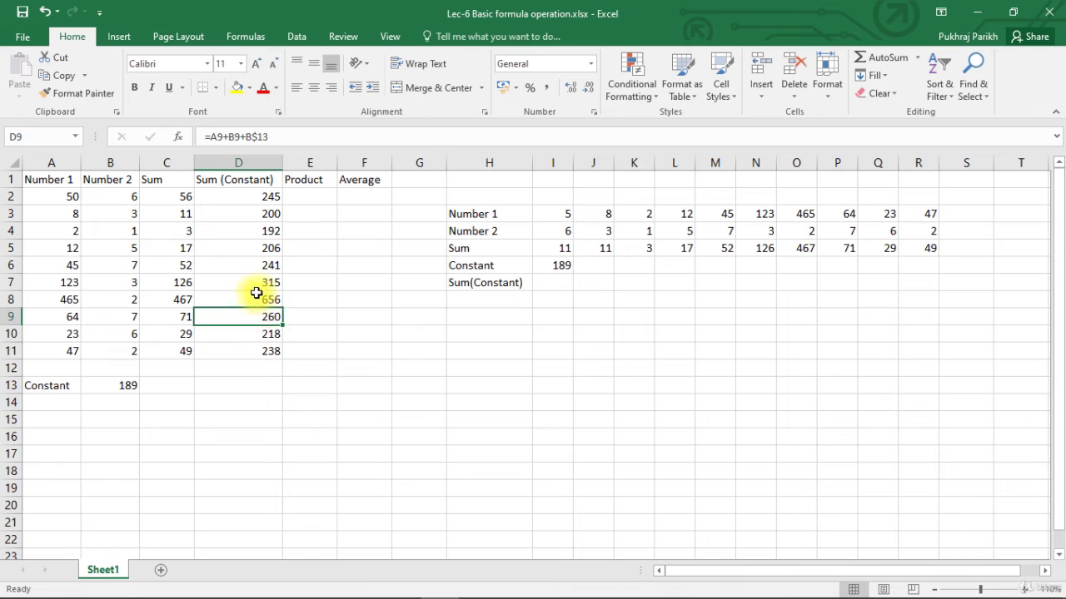
click(259, 300)
click(258, 282)
click(256, 264)
click(255, 247)
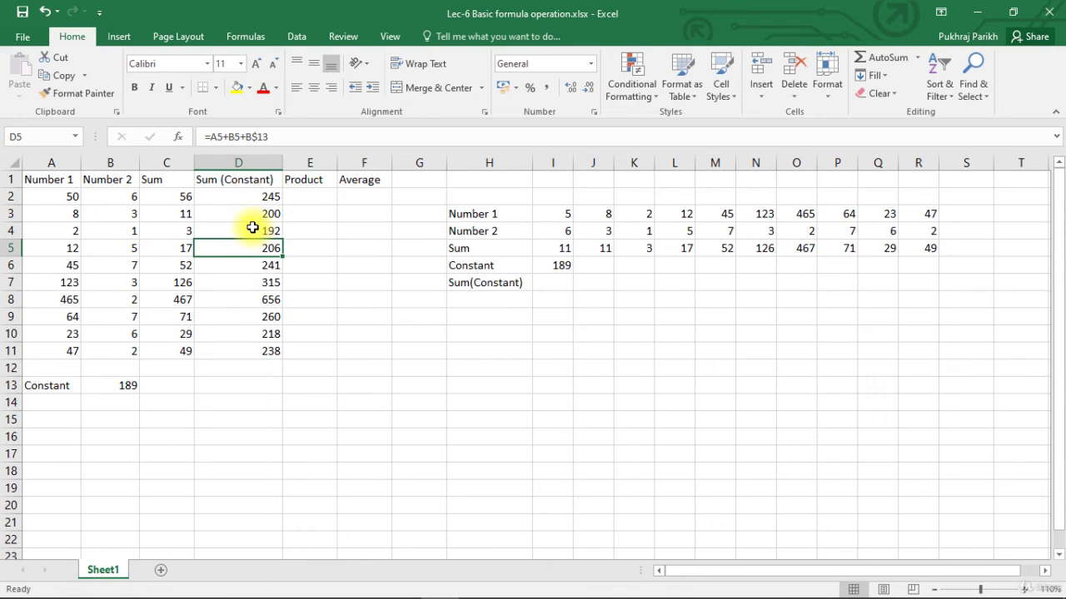
click(251, 229)
click(251, 215)
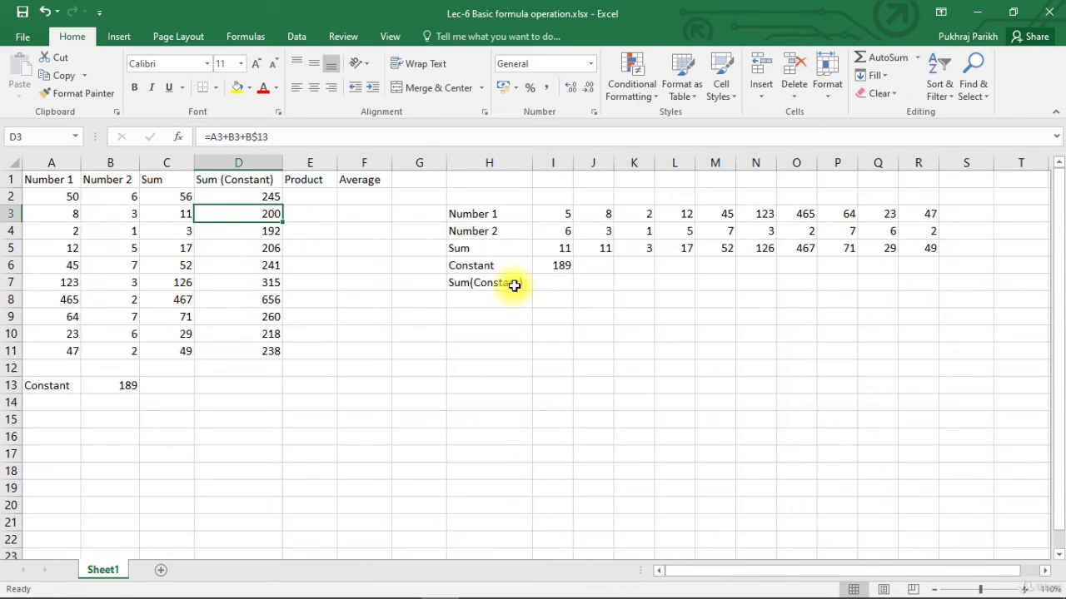
Step: Enter the formula =I3+I4+I6 in I7 to add the constant to the first pair in the horizontal table
click(560, 264)
click(552, 285)
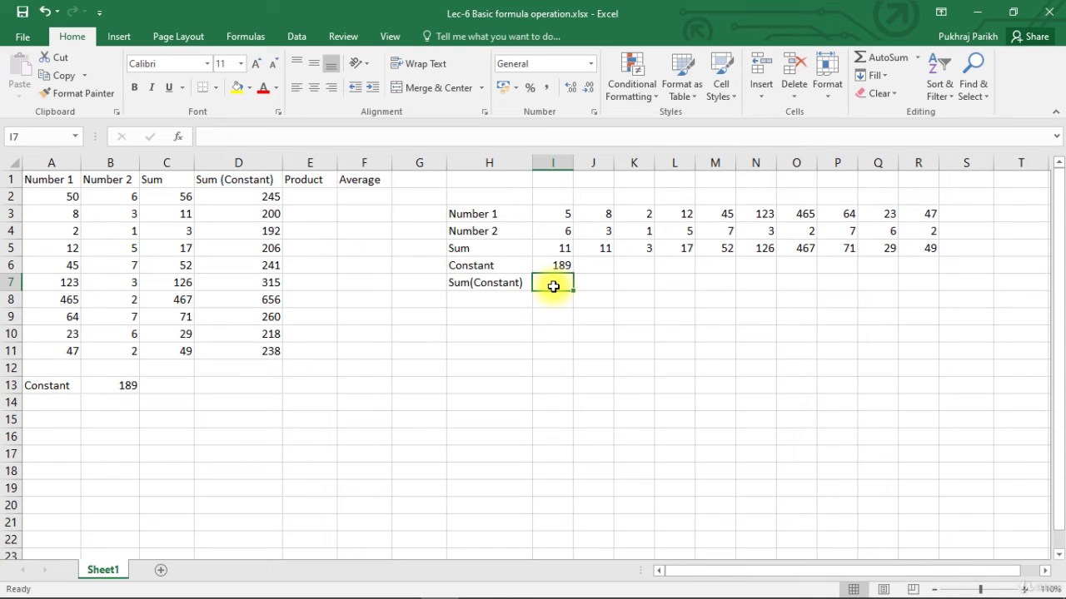
text(=)
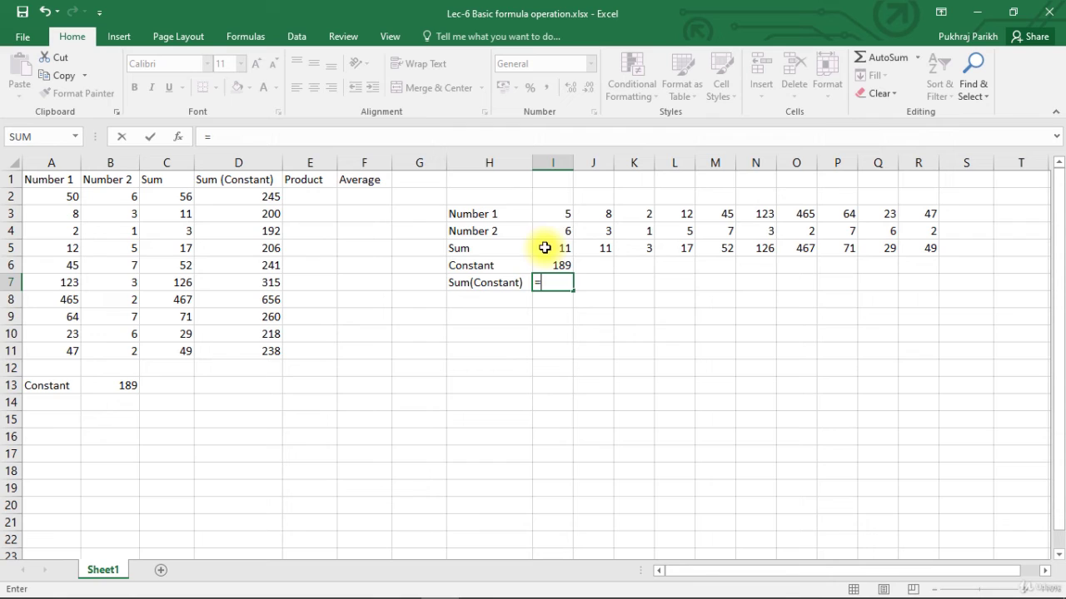
click(557, 217)
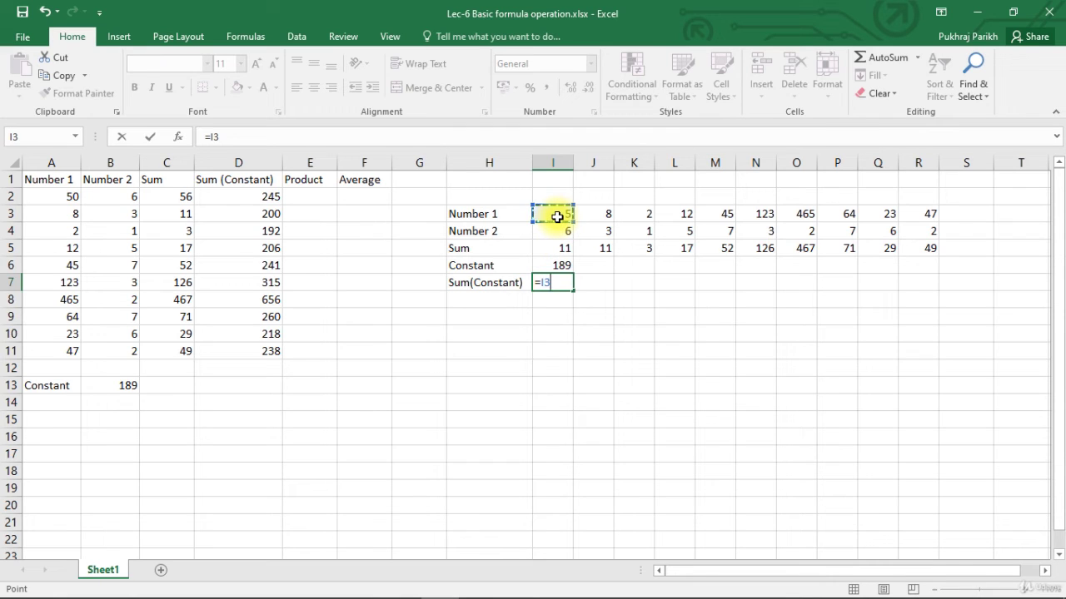
text(+)
click(557, 232)
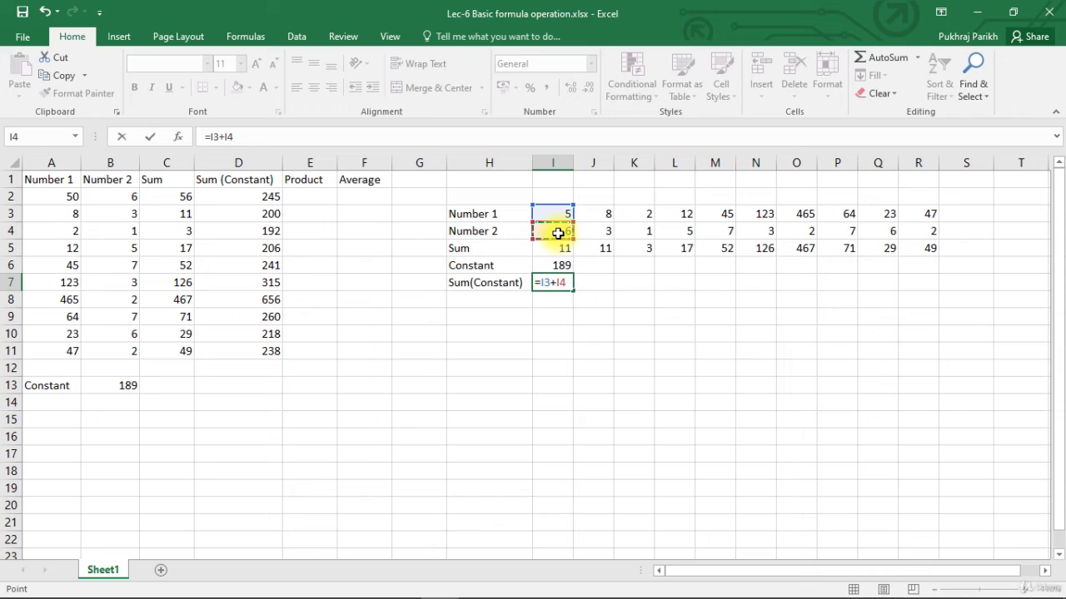
text(+)
click(555, 263)
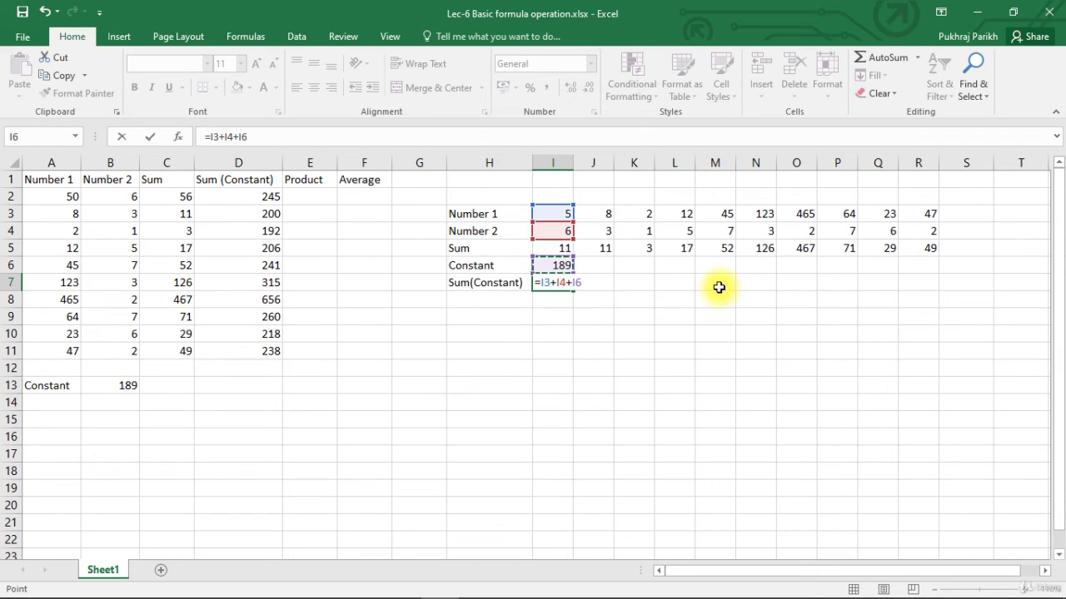
key(Return)
Step: Fill the Sum(Constant) formula from I7 across into J7 and inspect the cells the copy references
click(553, 284)
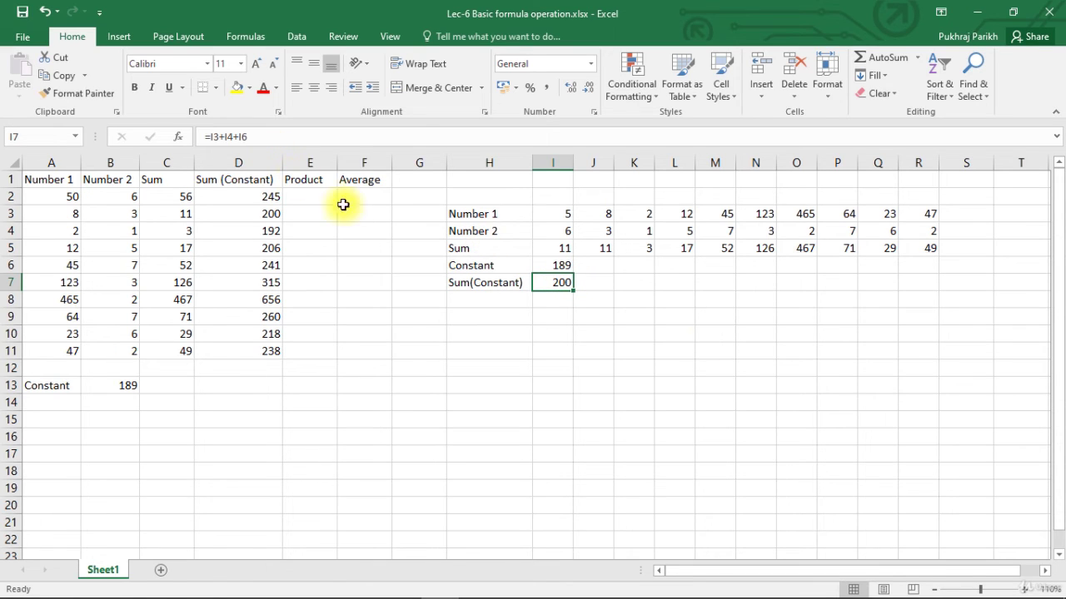
drag(577, 290, 599, 285)
click(591, 282)
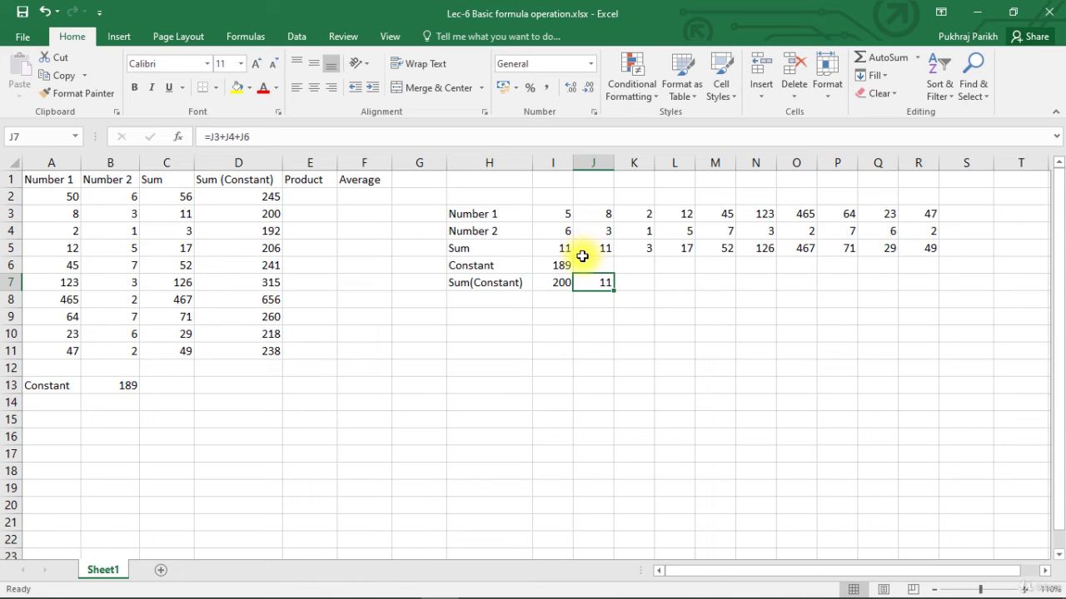
click(269, 137)
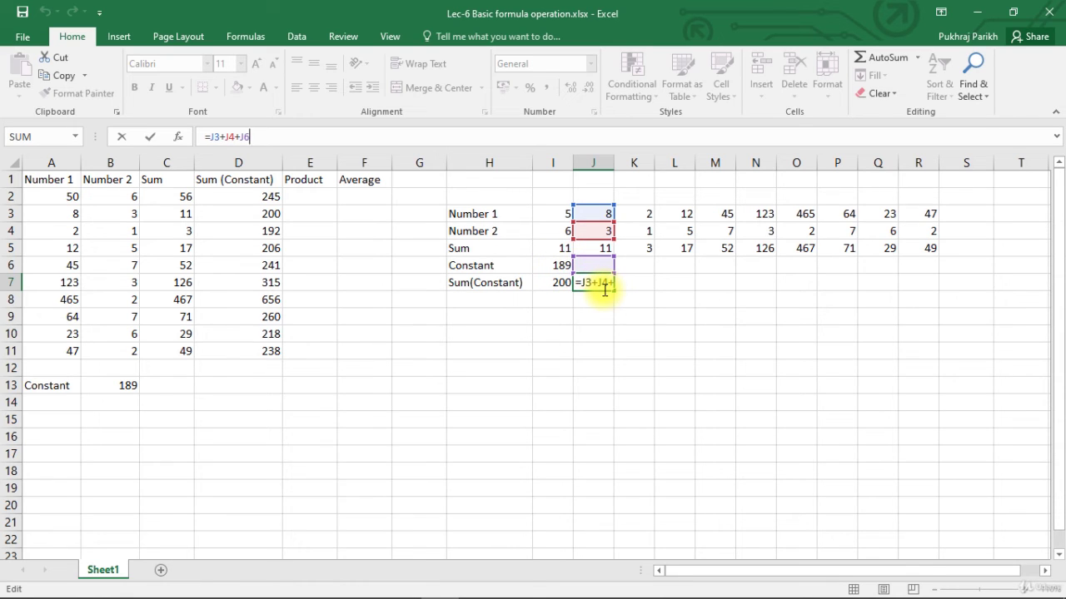
key(ctrl+Return)
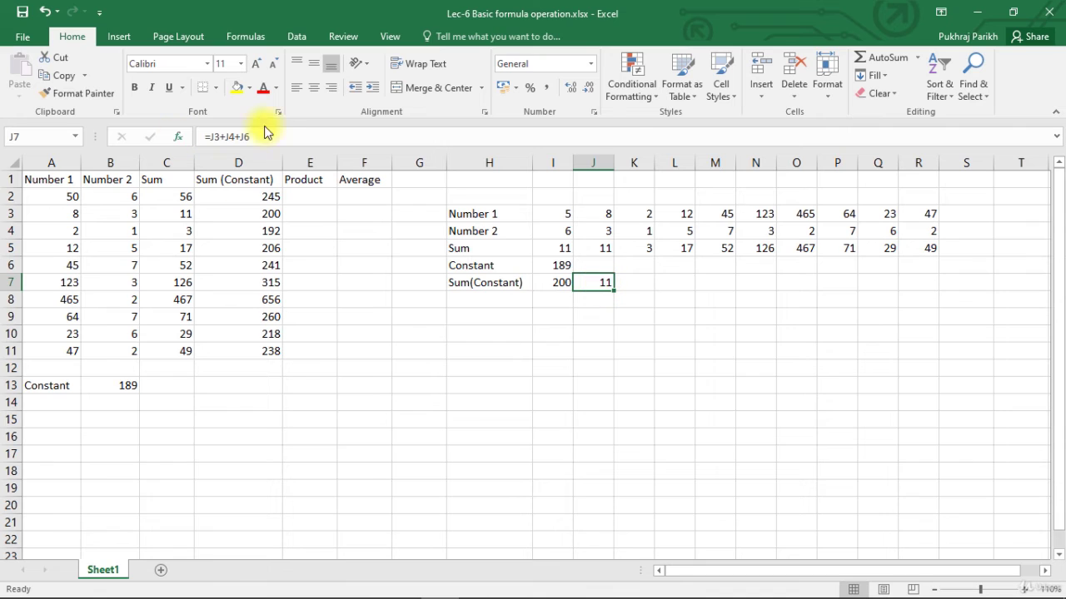
click(240, 136)
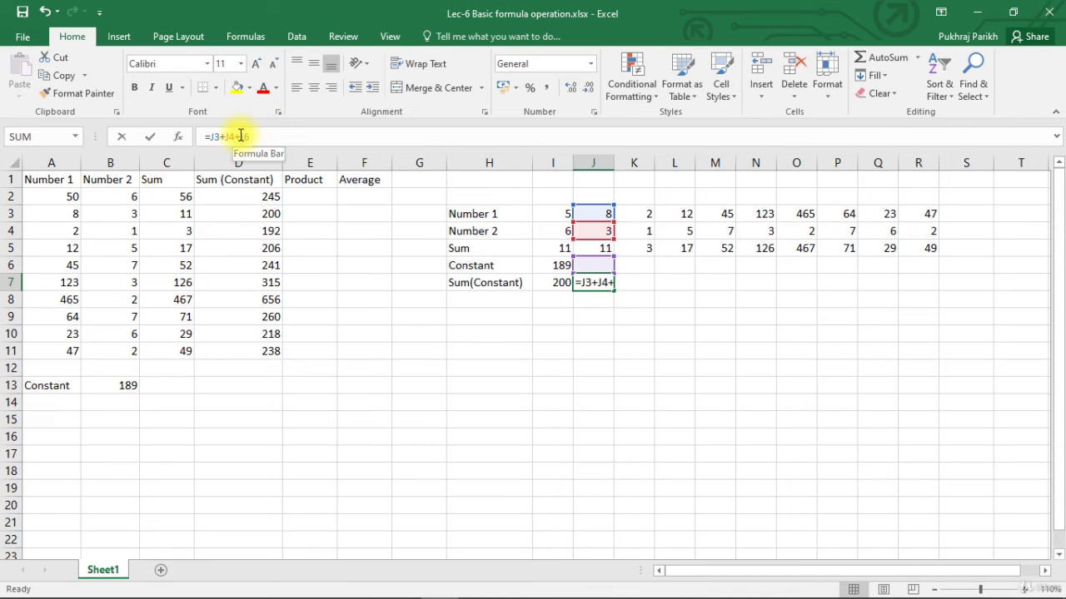
key(Escape)
Step: Lock the constant's column in I7 so the formula reads =I3+I4+$I6, and refill it into J7
click(555, 285)
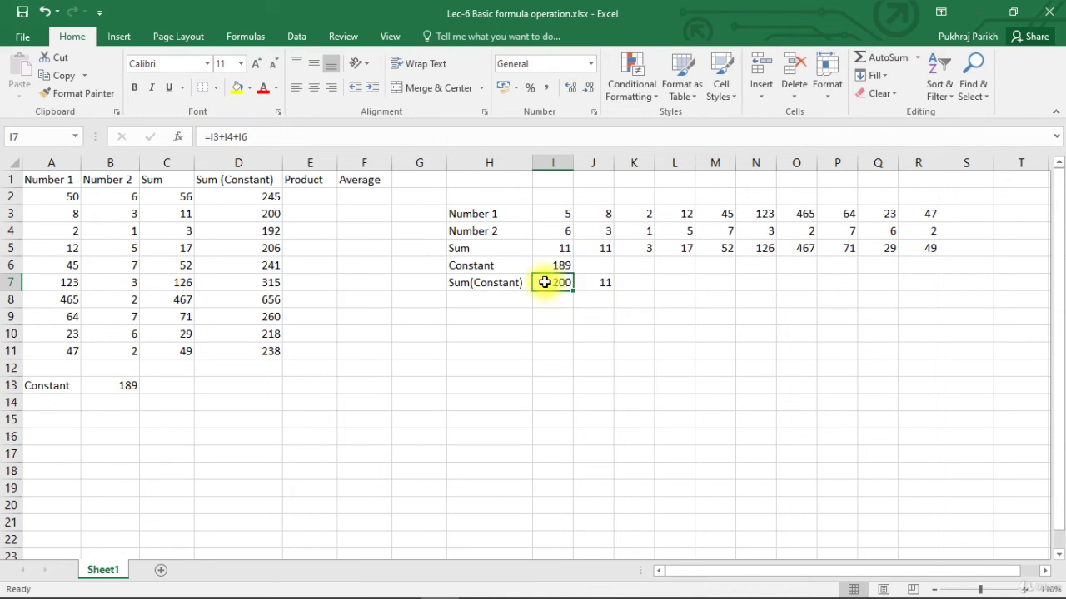
click(235, 138)
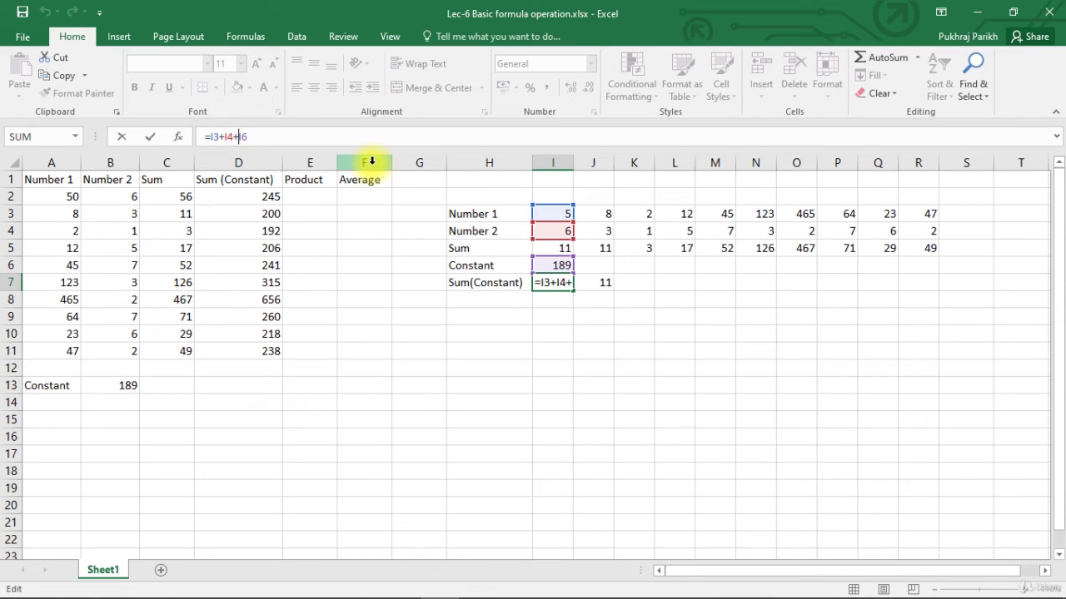
text($)
key(Return)
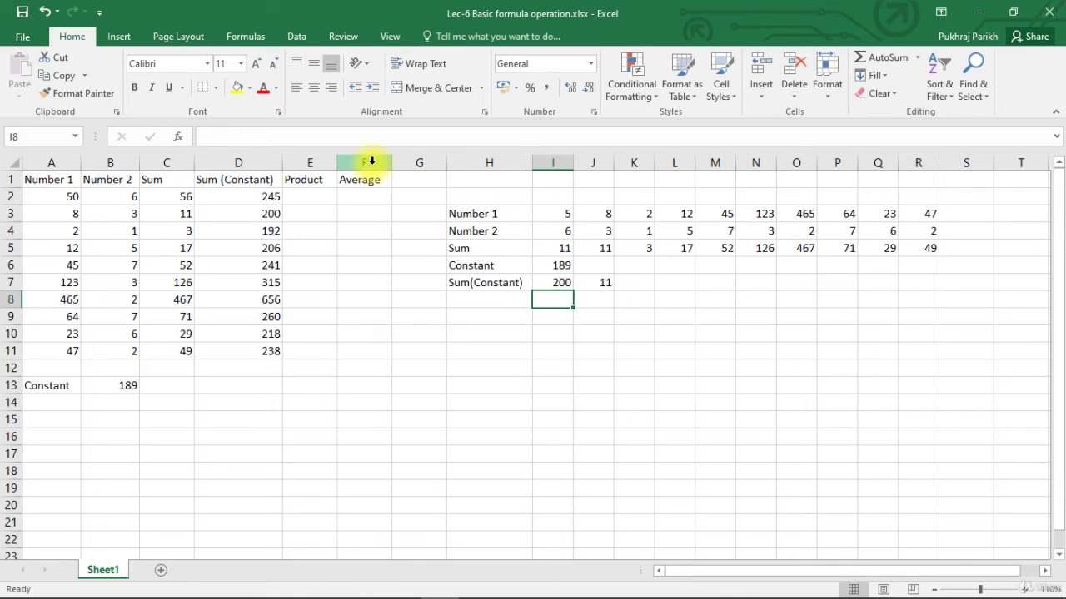
click(566, 285)
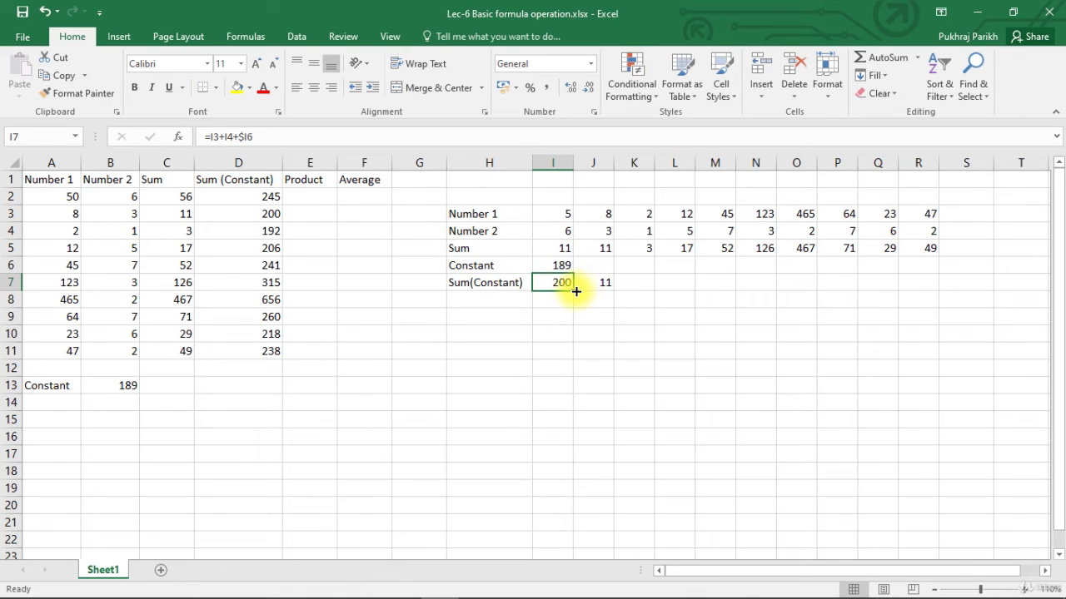
drag(574, 289, 612, 285)
Step: Fill the Sum(Constant) formula from J7 across the row to R7 and check its locked constant reference
click(599, 283)
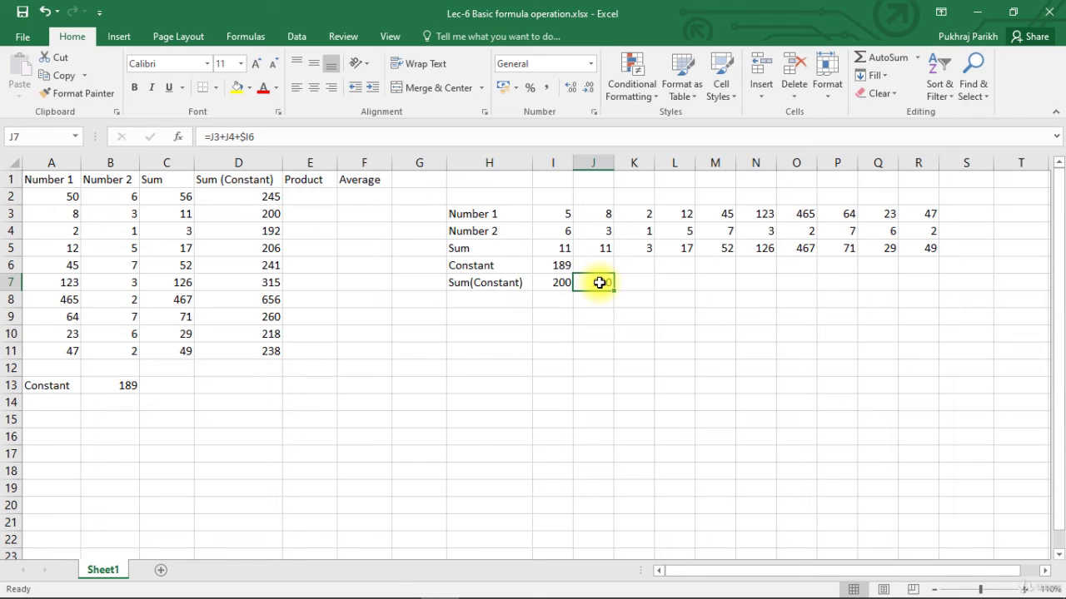
drag(617, 291, 937, 290)
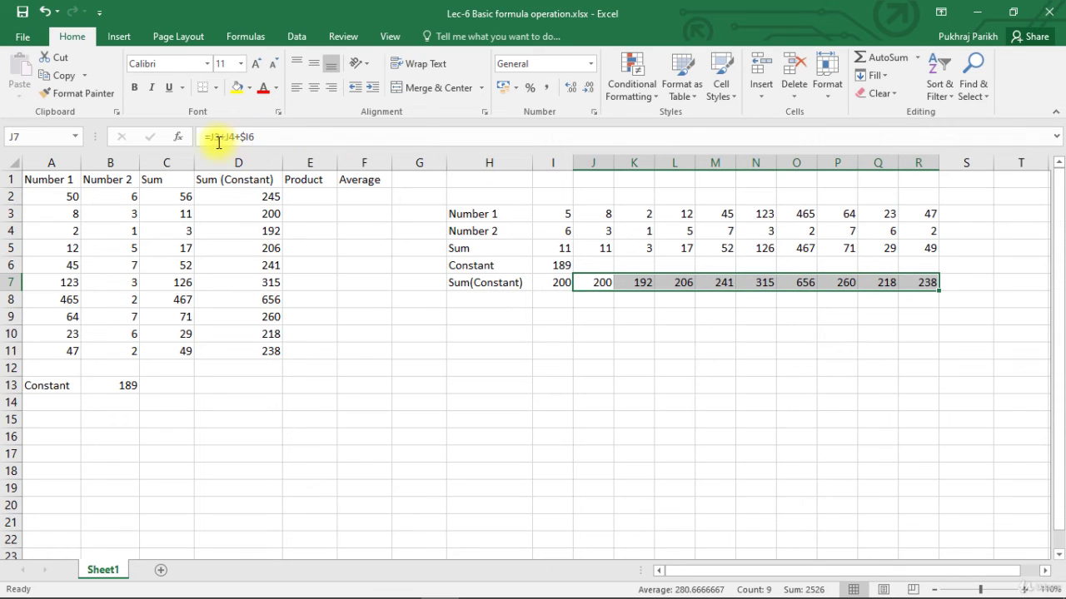
click(251, 135)
Step: Enter the Product formula =A2*B2*B$13 in E2, with the constant's row locked
click(310, 197)
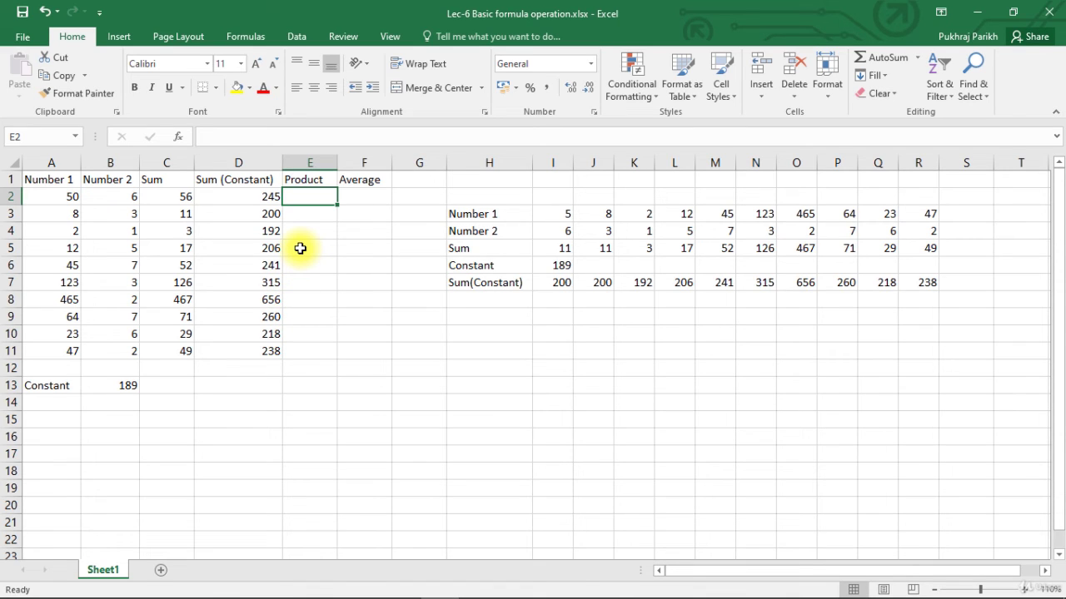
text(=)
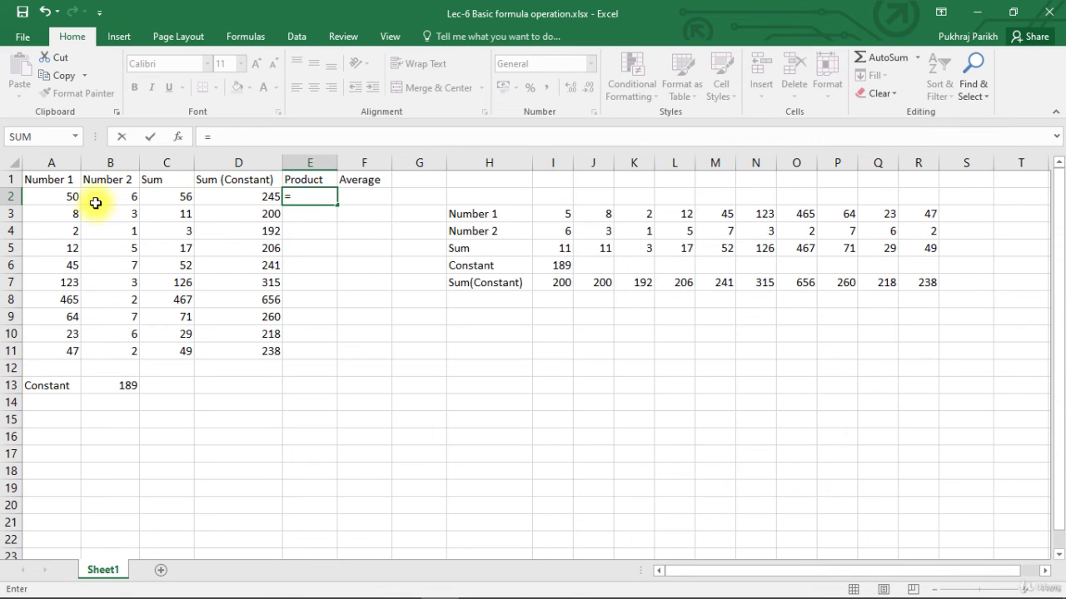
click(66, 197)
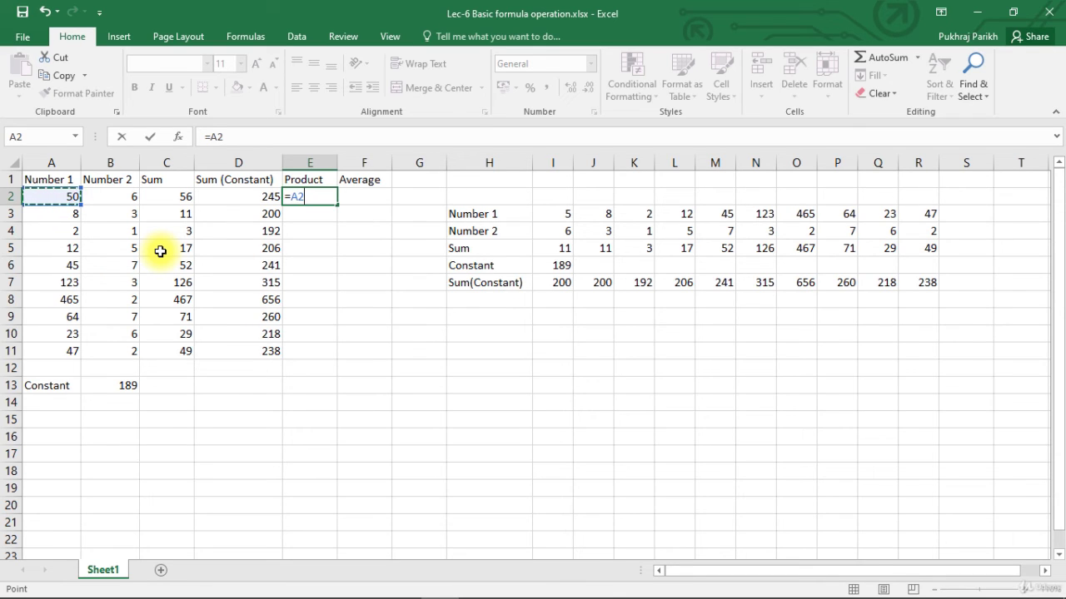
text(*)
click(127, 198)
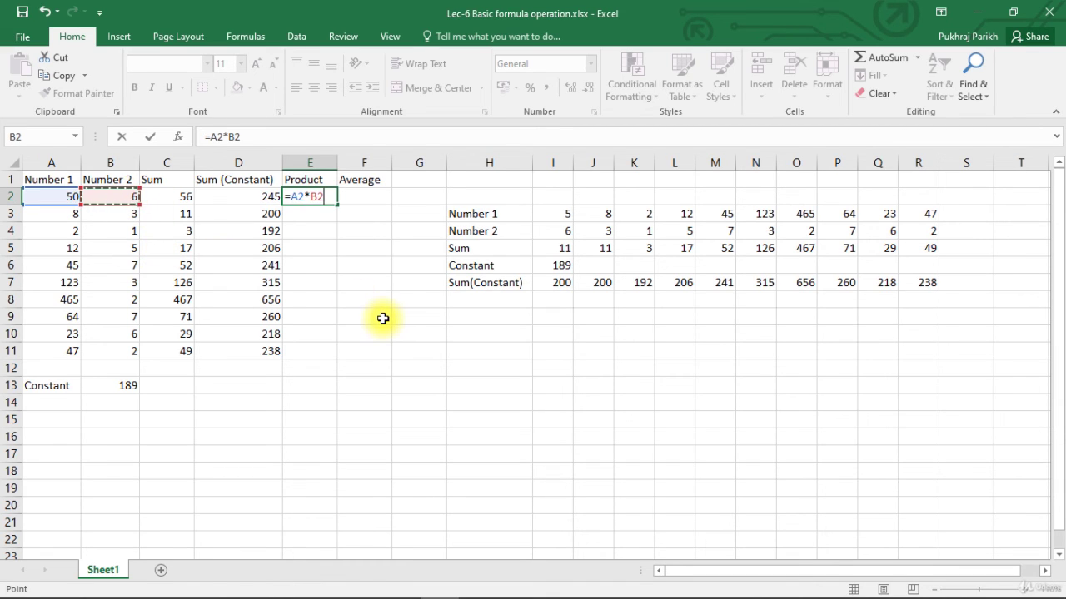
text(*)
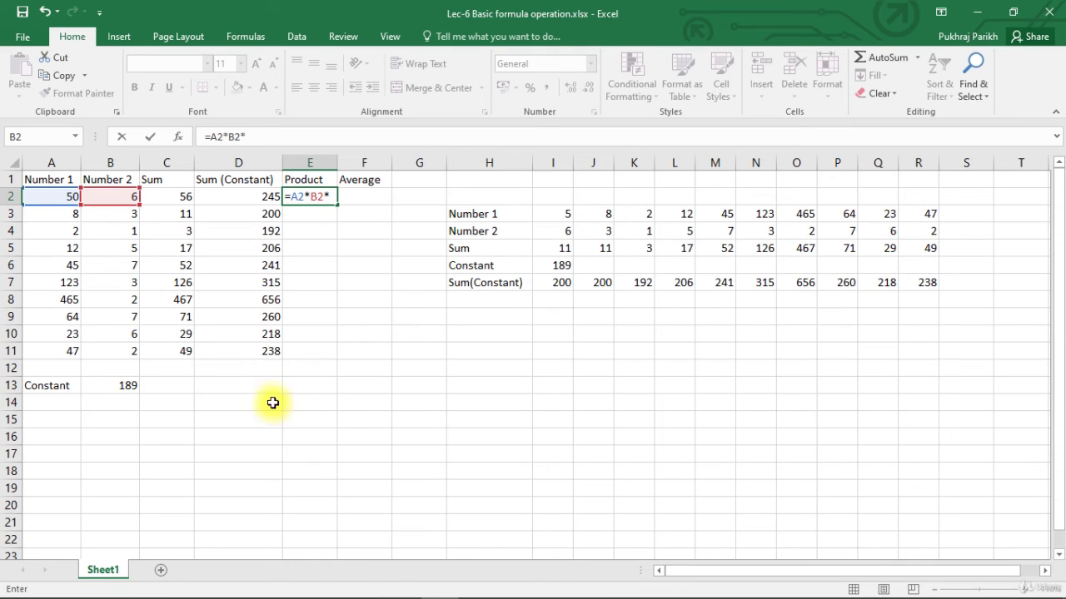
click(108, 385)
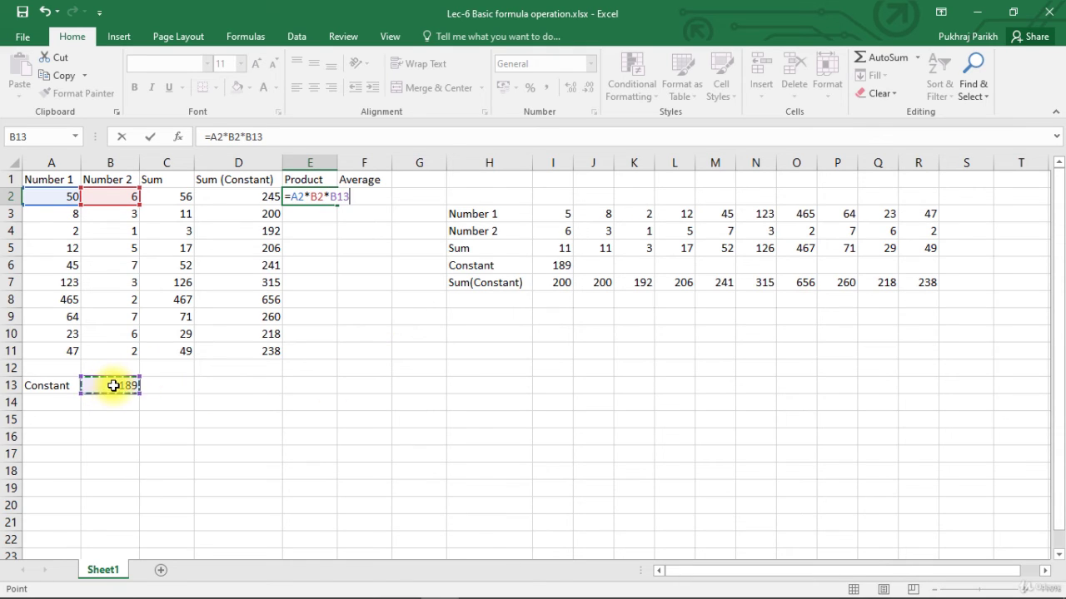
click(252, 137)
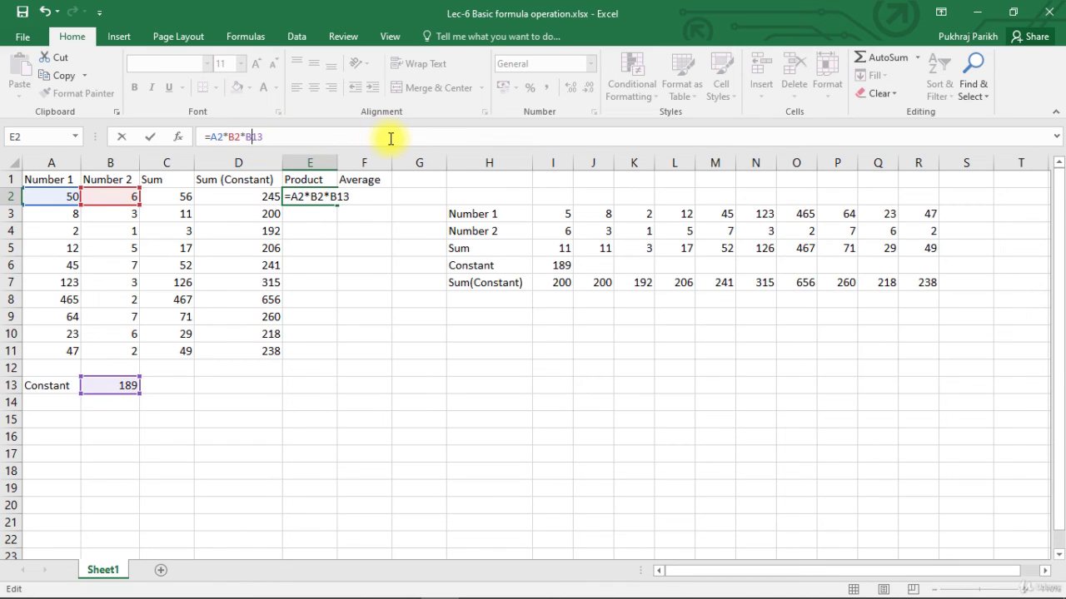
text($)
key(Return)
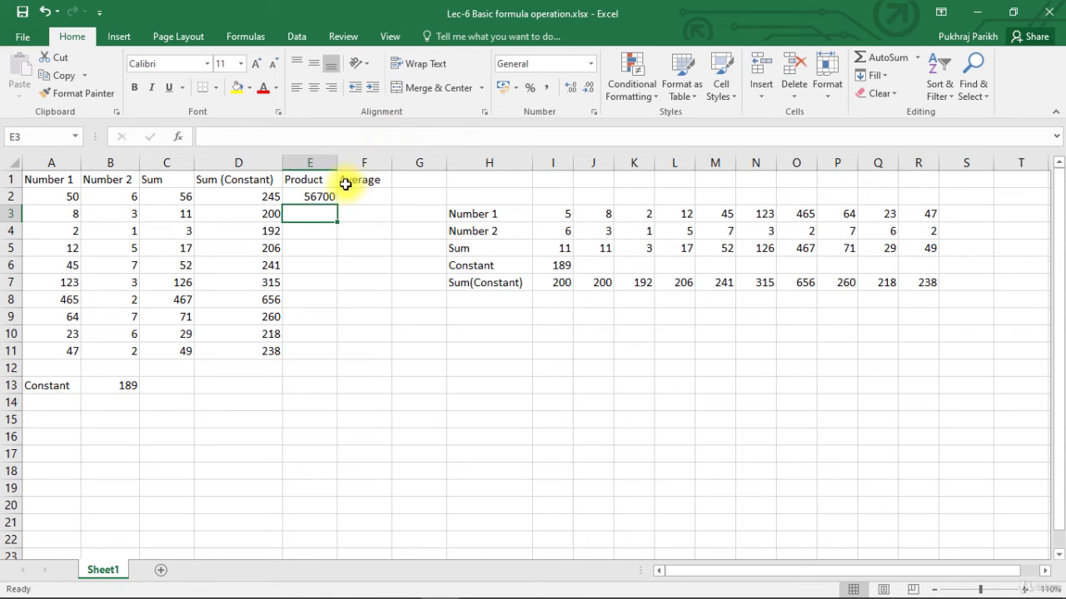
click(310, 198)
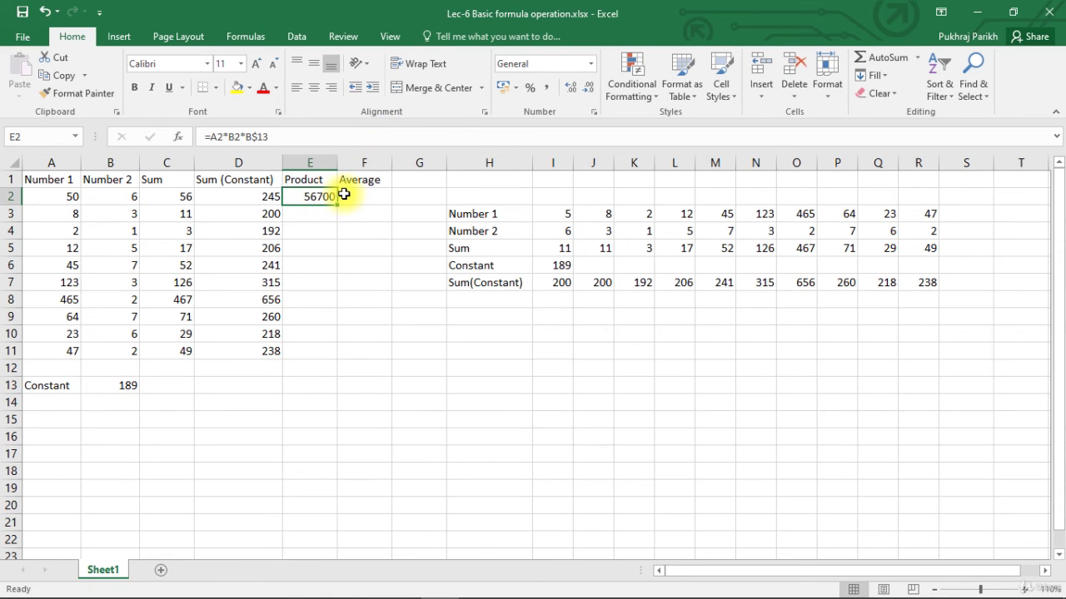
Step: Enter the Average formula =(A2+B2+B$13)/3 in F2, with the constant's row locked
click(364, 192)
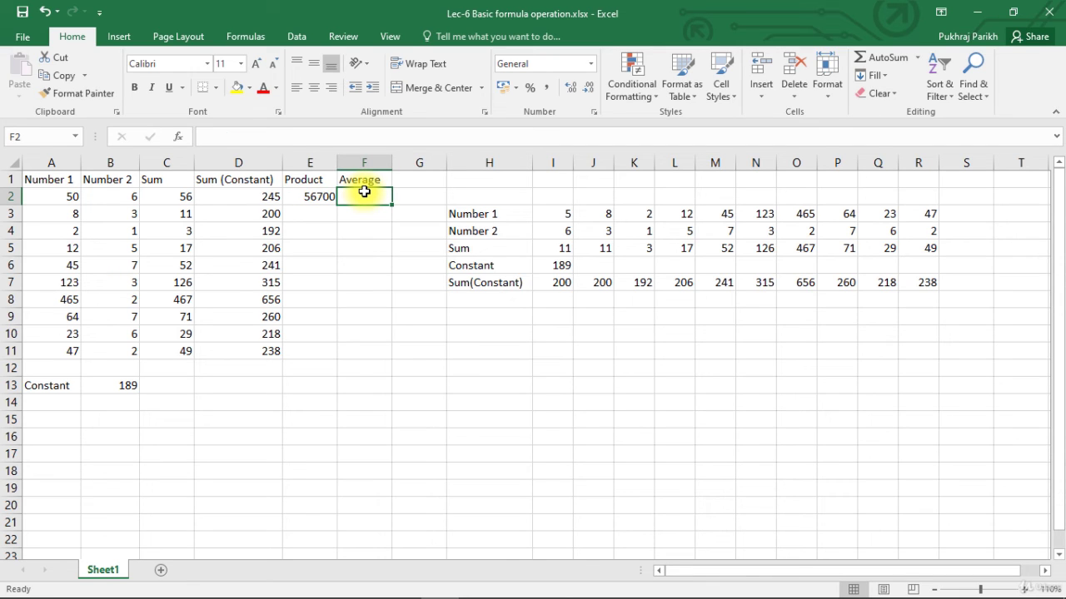
text(=)
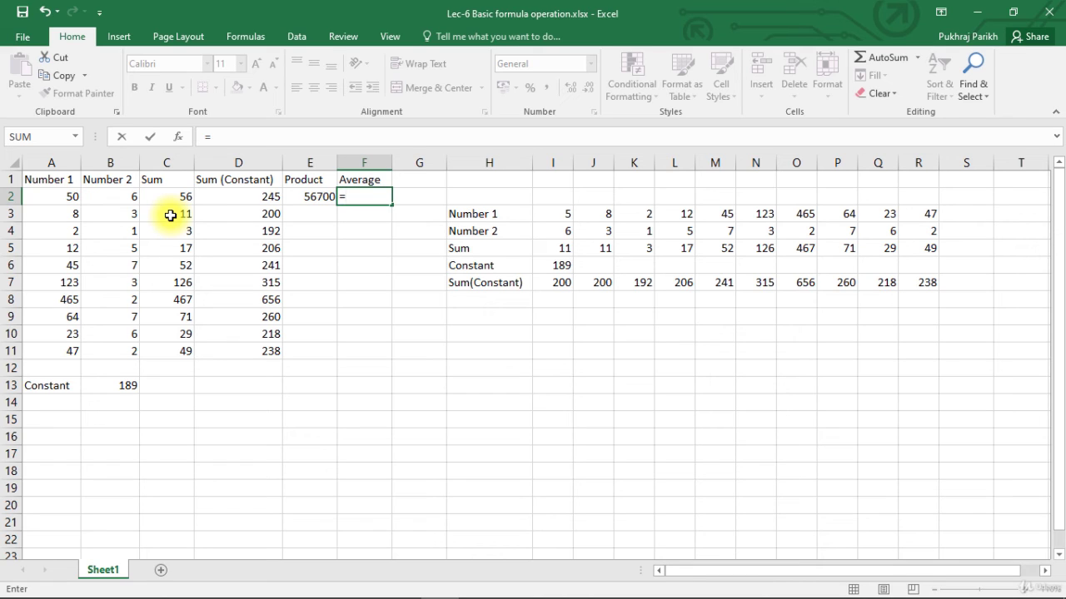
text(()
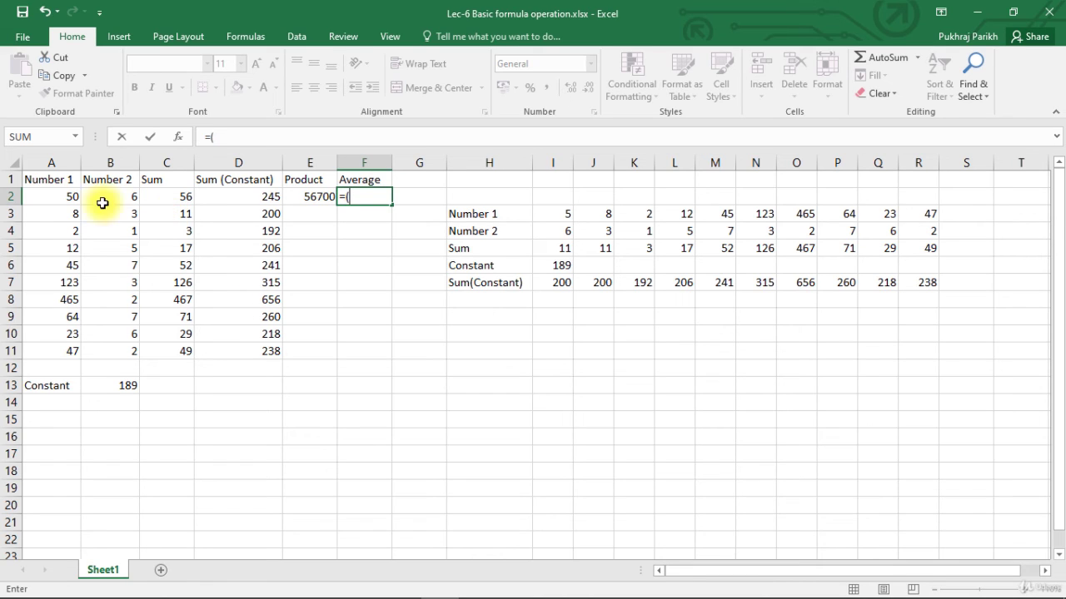
click(67, 193)
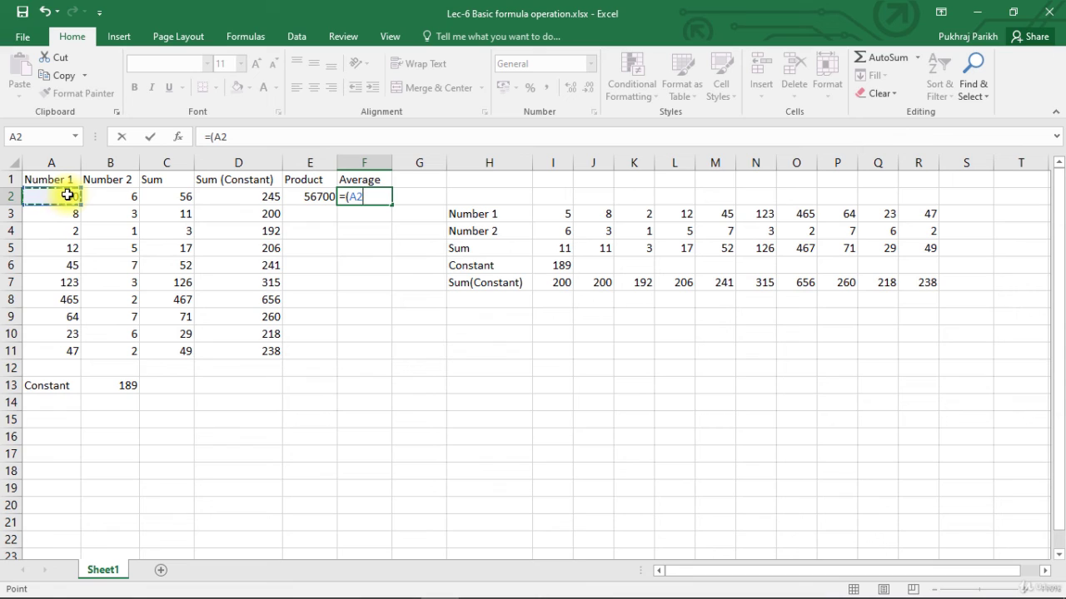
text(+)
click(132, 197)
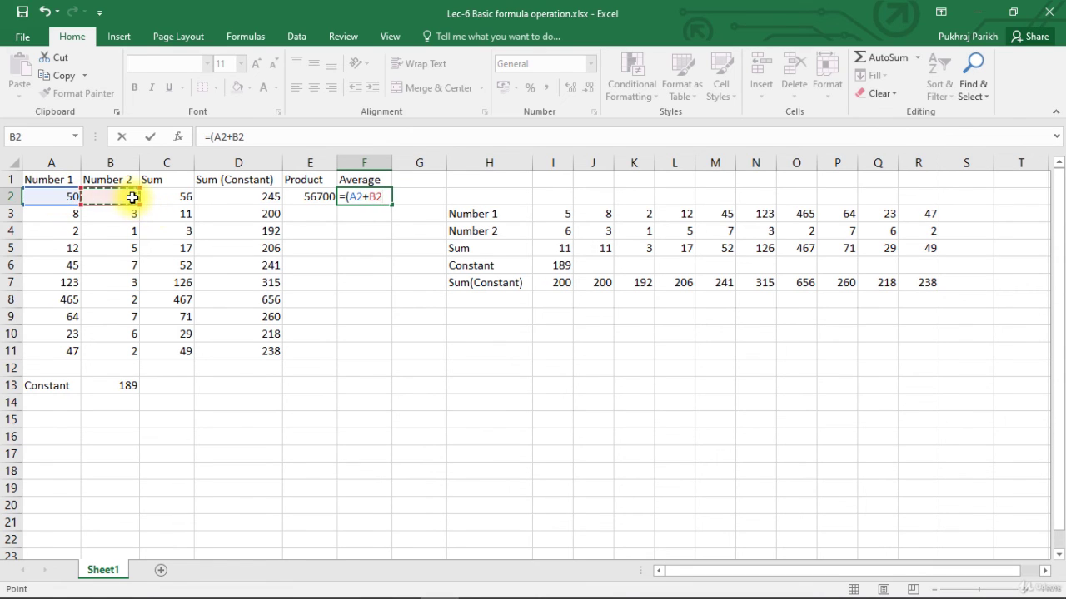
text(+)
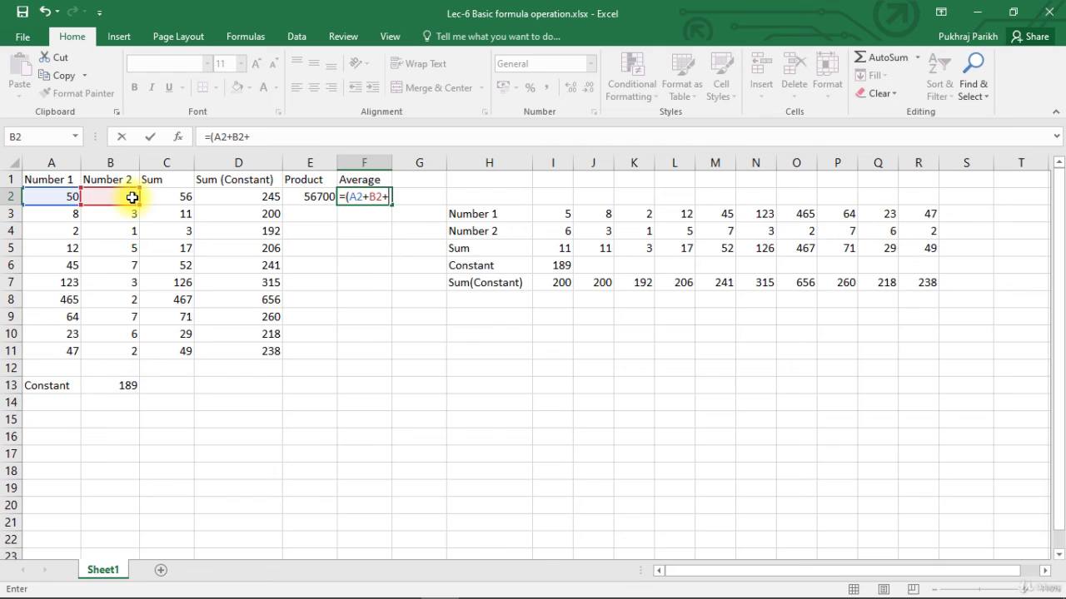
click(110, 385)
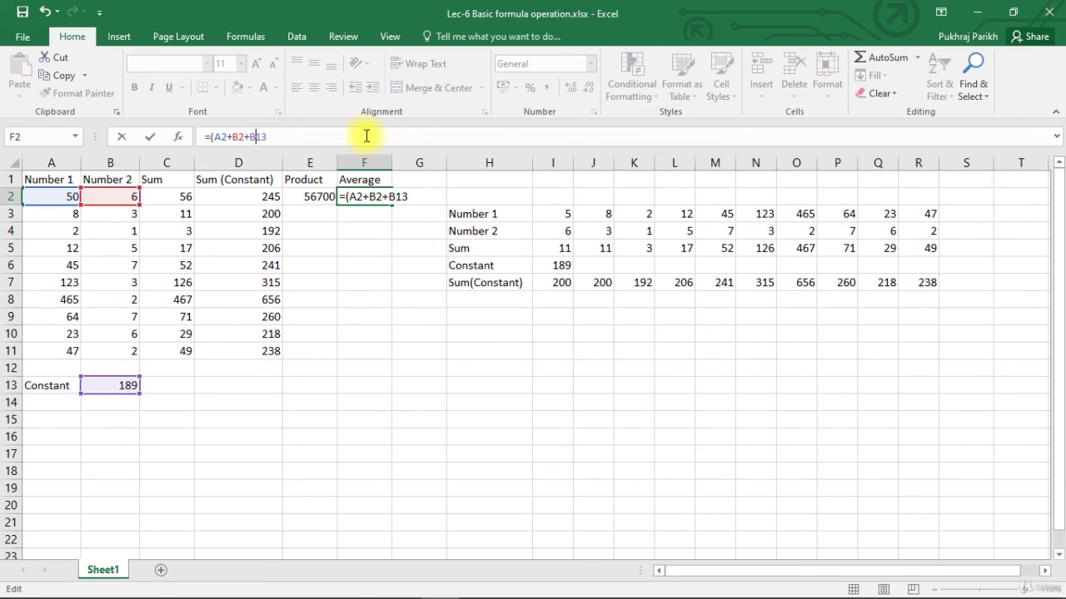
click(459, 136)
key(Left)
key(Left)
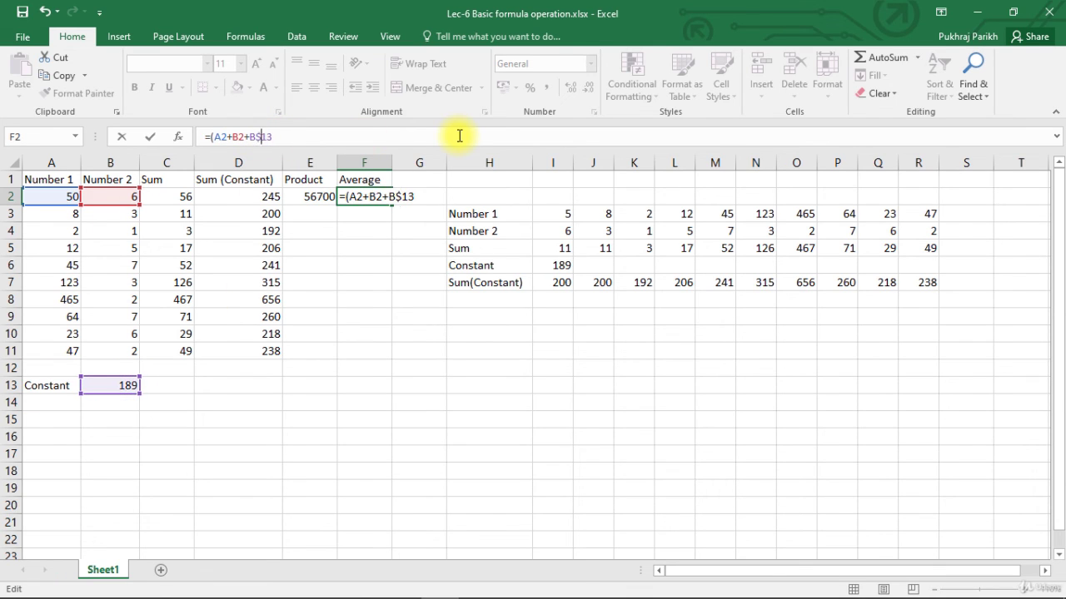
text($13)
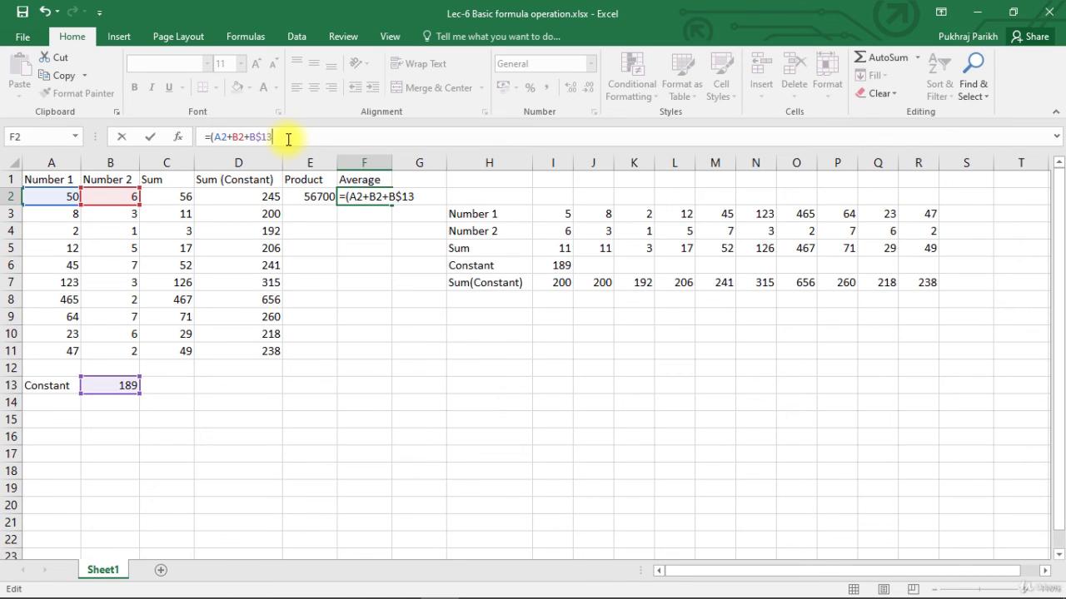
text()/3)
key(Return)
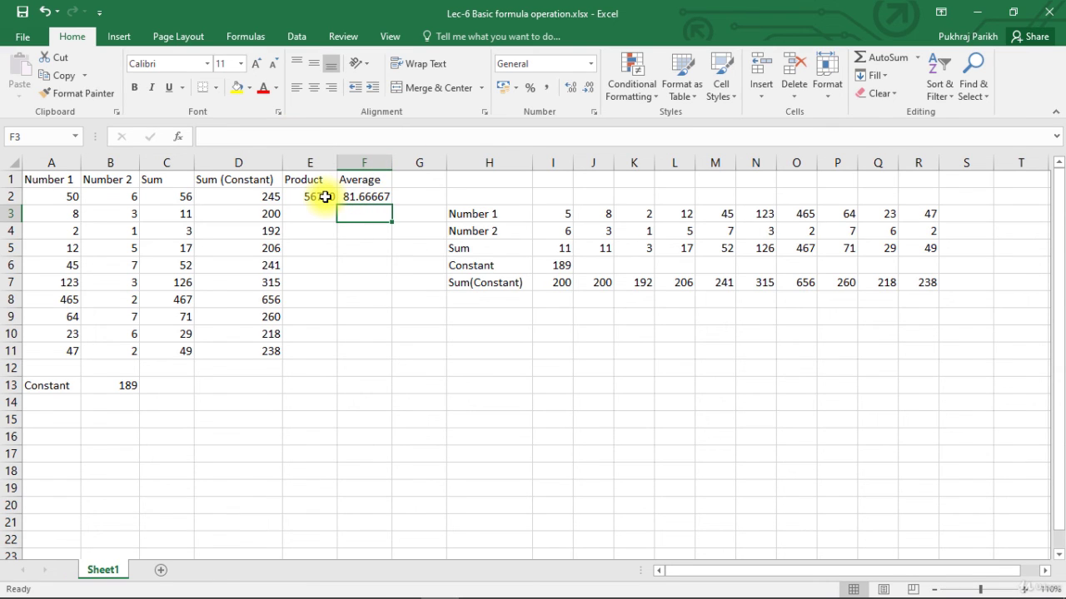
Step: Fill the Product and Average formulas together from E2:F2 down to row 11, and check the last Average formula in F11
click(350, 197)
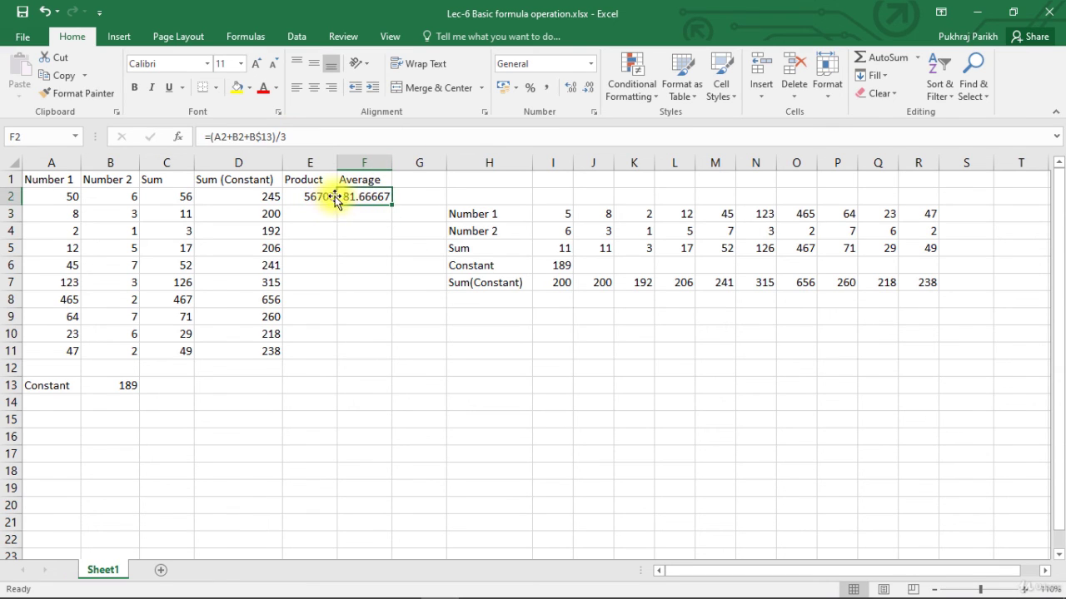
click(329, 196)
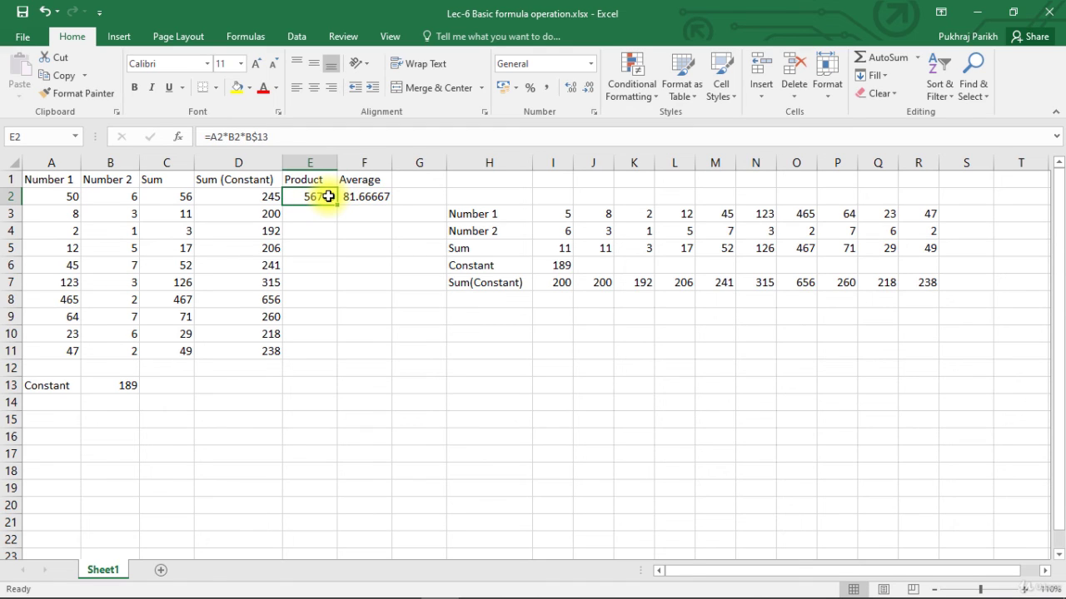
click(351, 199)
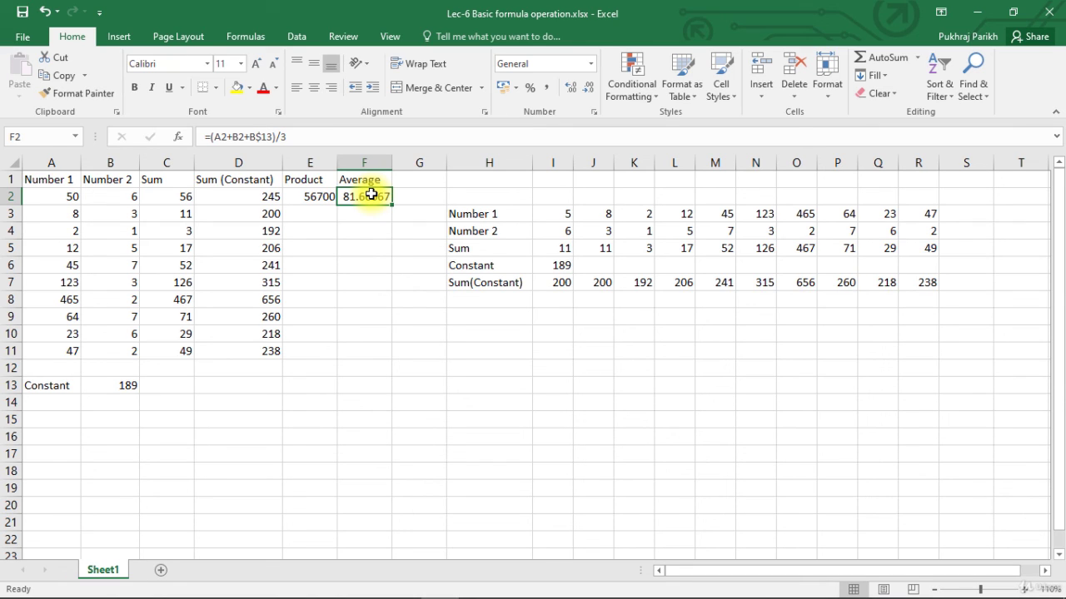
click(346, 216)
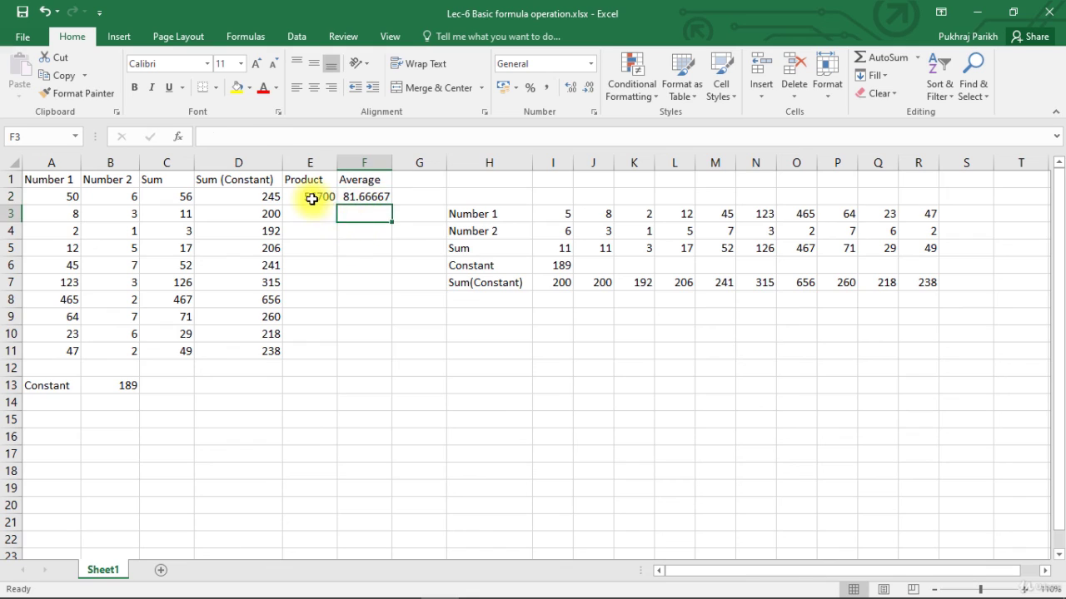
drag(309, 197, 361, 201)
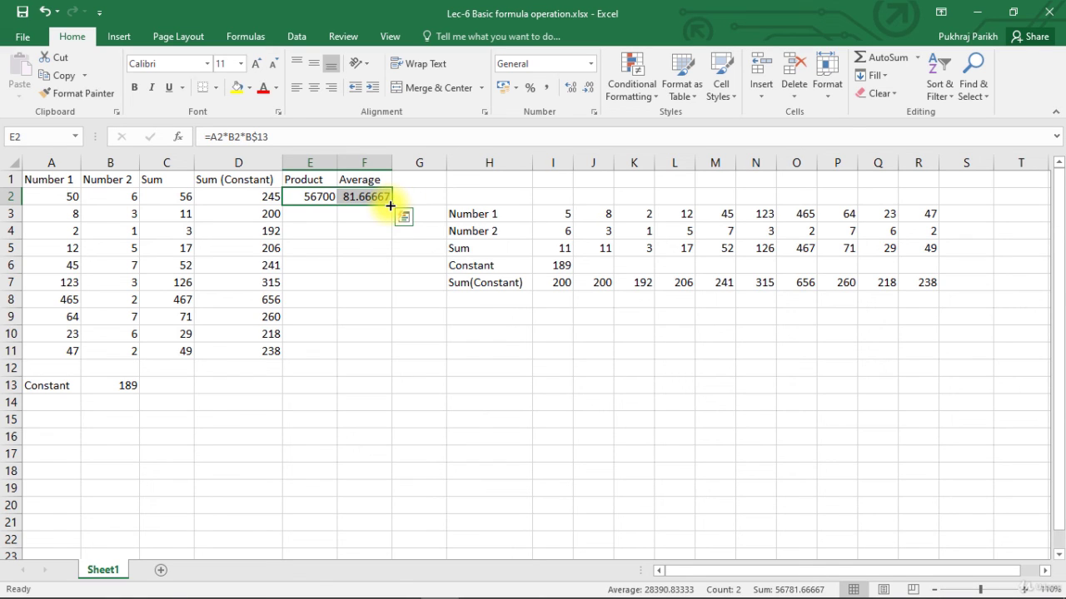
double_click(391, 206)
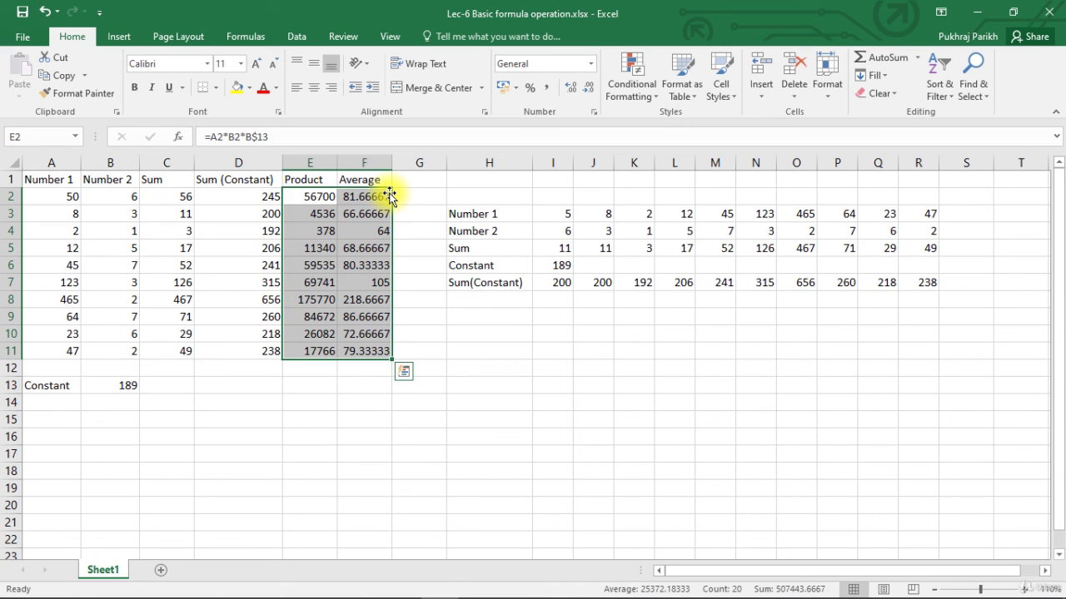
click(369, 350)
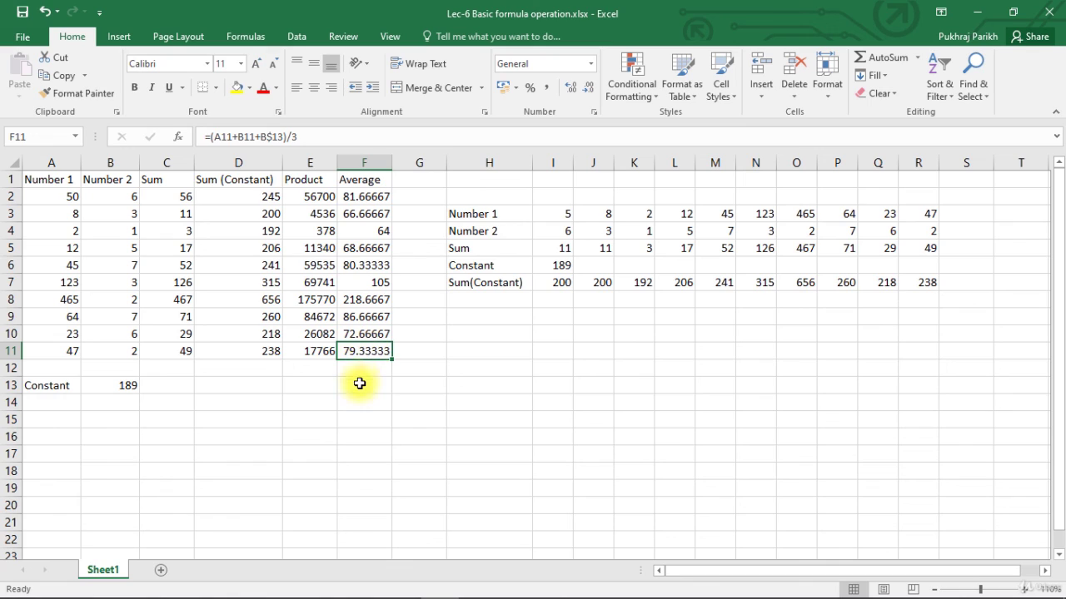